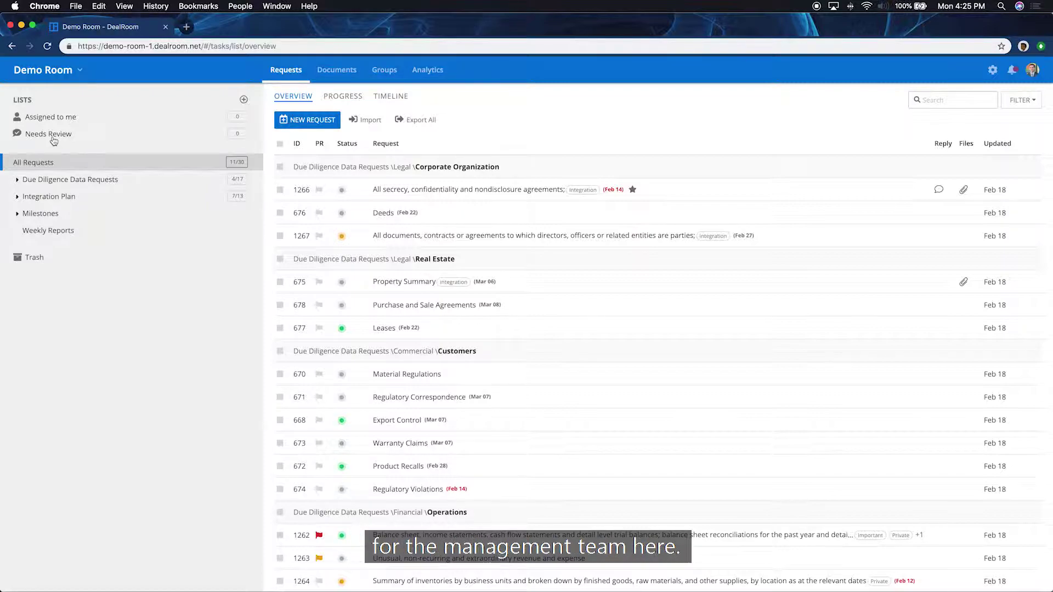
# Bring up the Request Import dialog from the Requests overview.
pyautogui.click(377, 124)
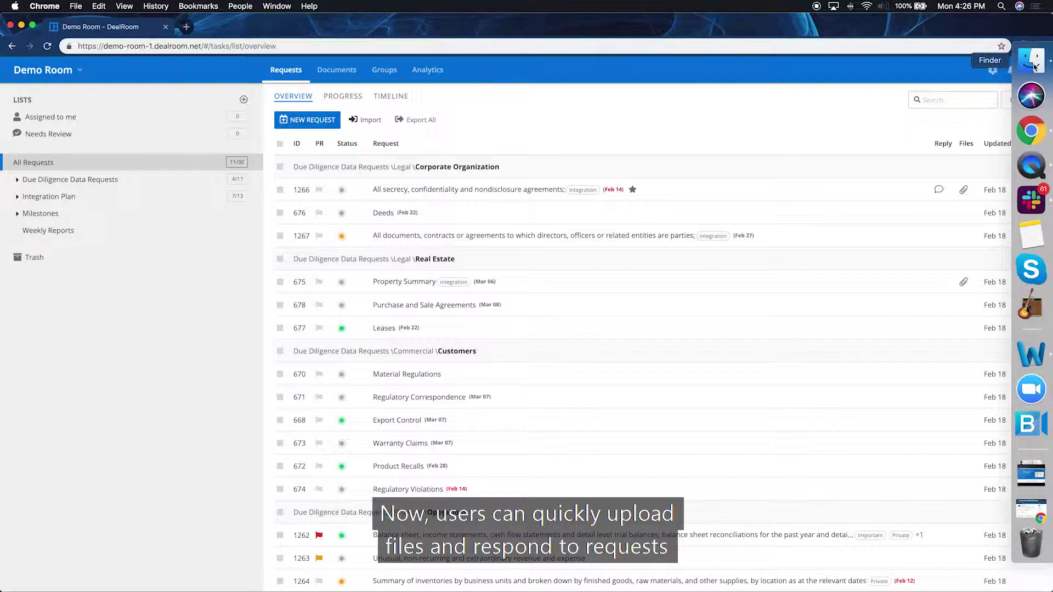
# Drag request_import.xlsx from Downloads onto the Deeds request and upload the 8.9 KB file.
pyautogui.click(1032, 60)
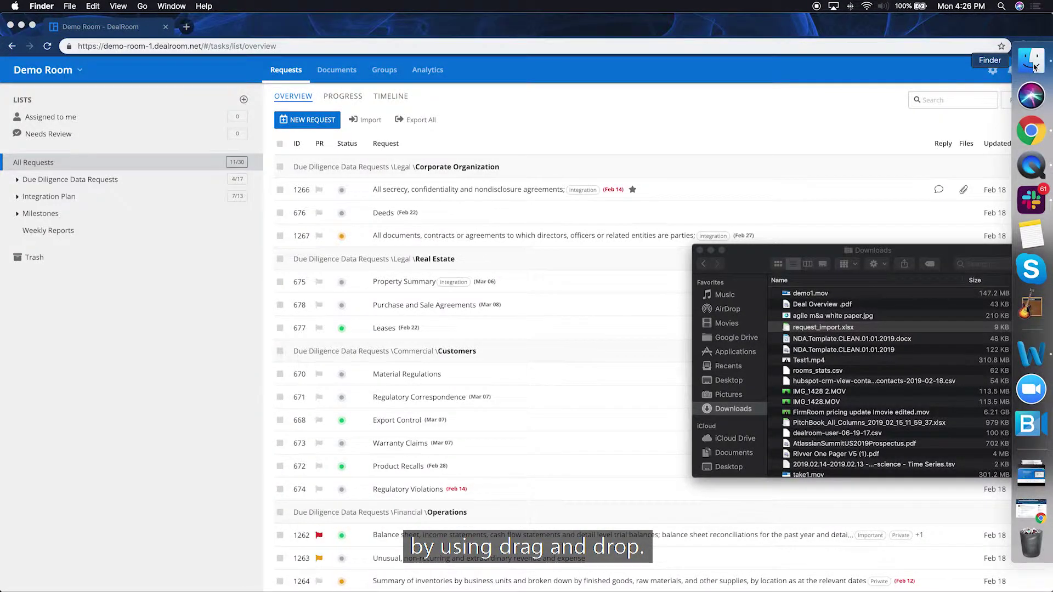
pyautogui.moveTo(823, 327); pyautogui.dragTo(593, 213)
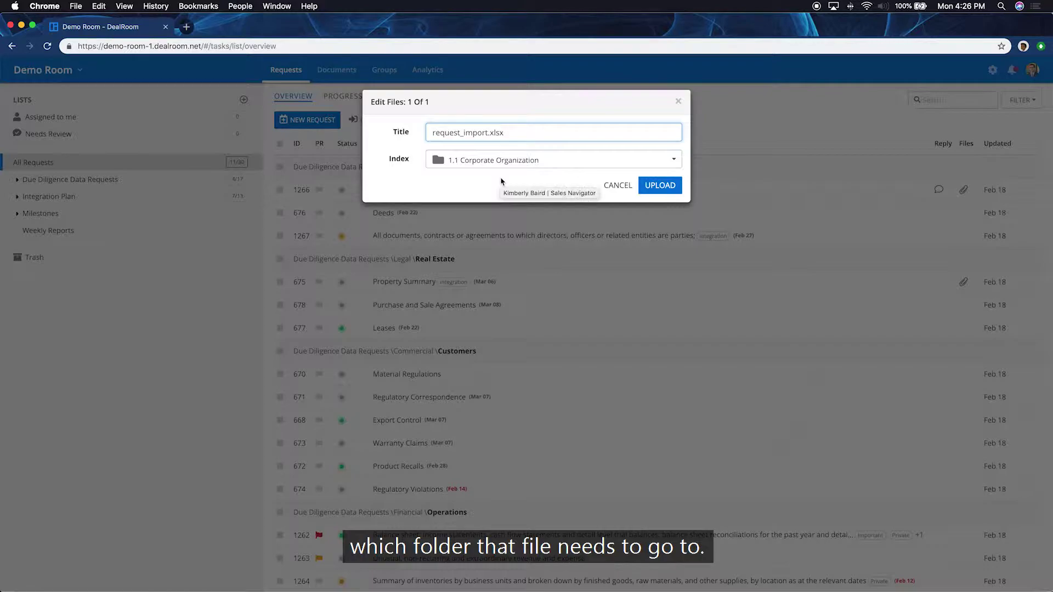
pyautogui.click(674, 186)
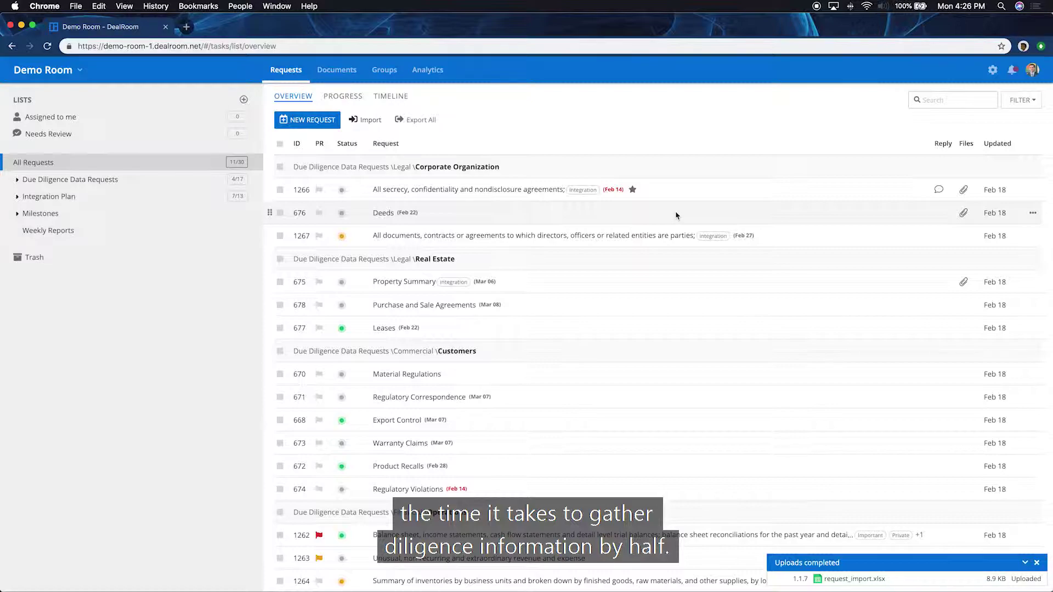
pyautogui.click(1037, 563)
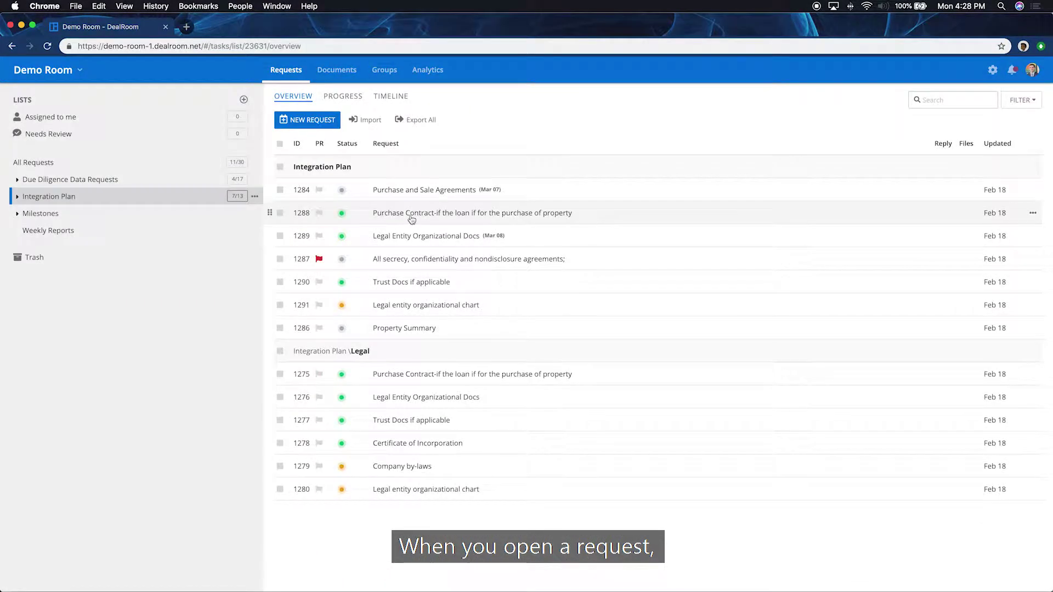
pyautogui.click(412, 214)
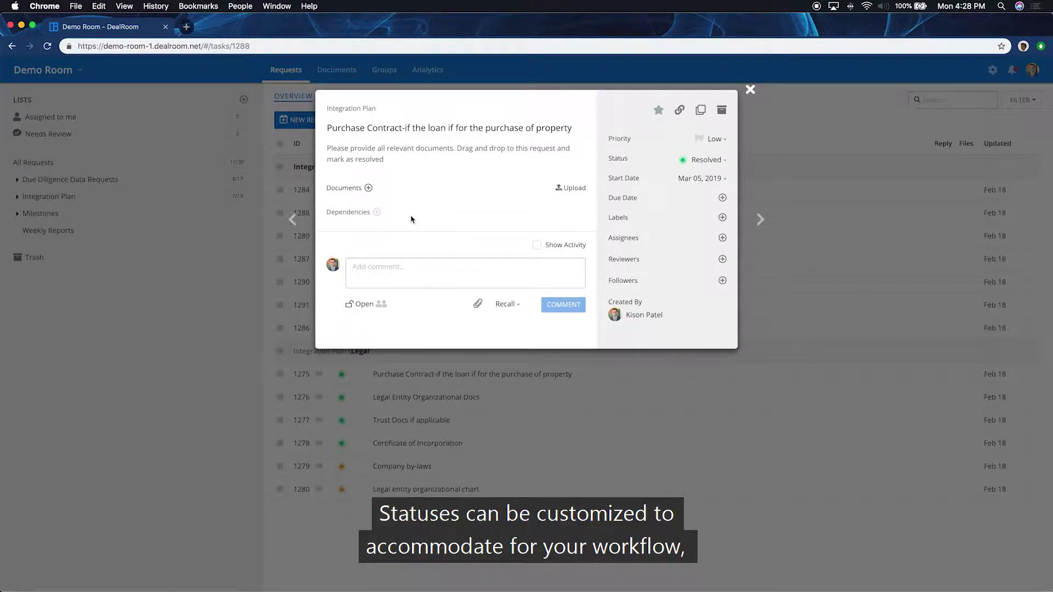
pyautogui.click(698, 163)
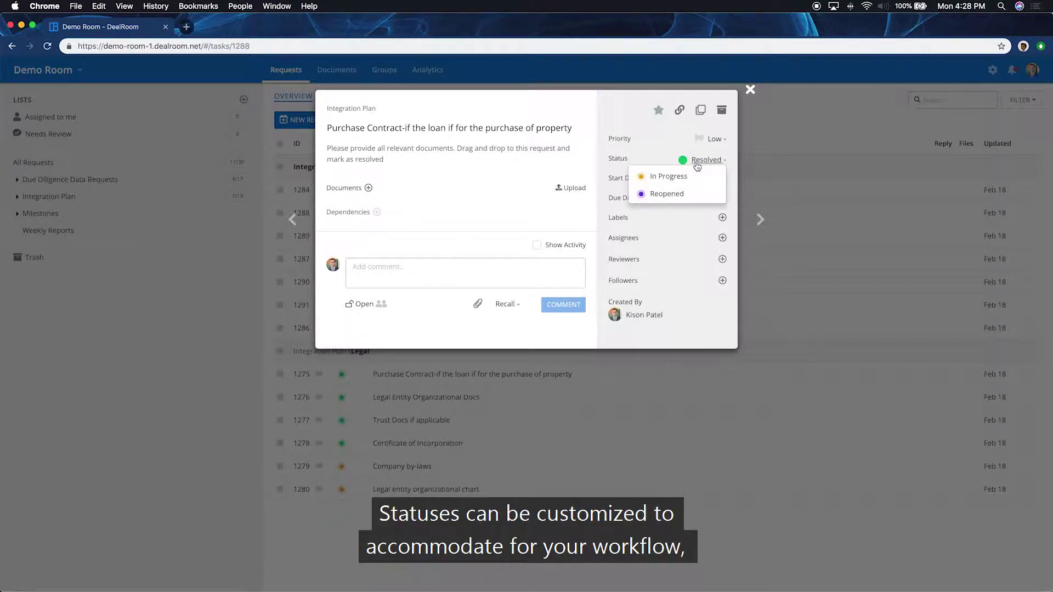
pyautogui.click(722, 218)
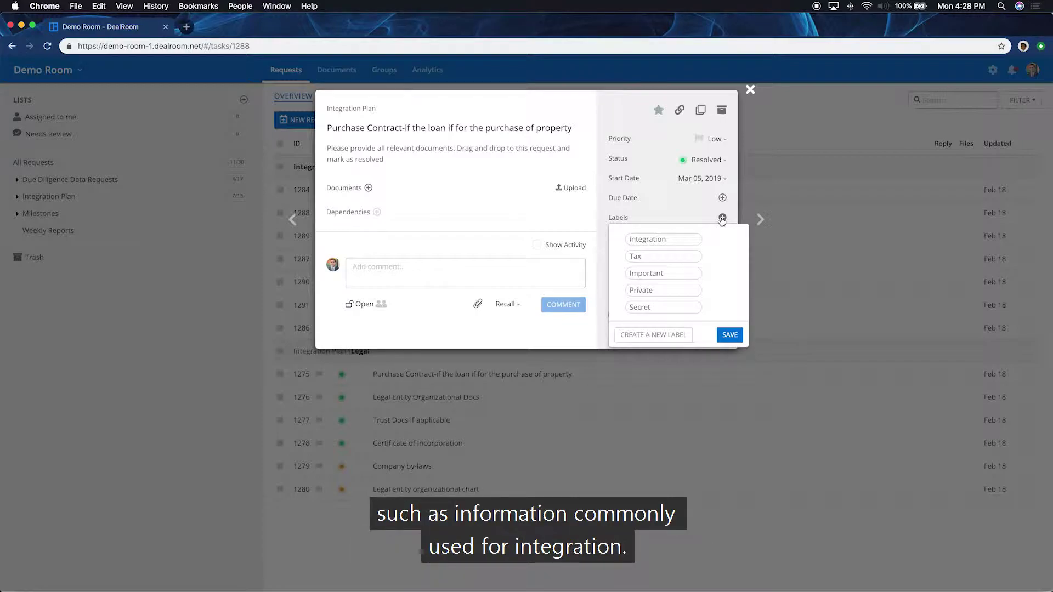
pyautogui.click(604, 239)
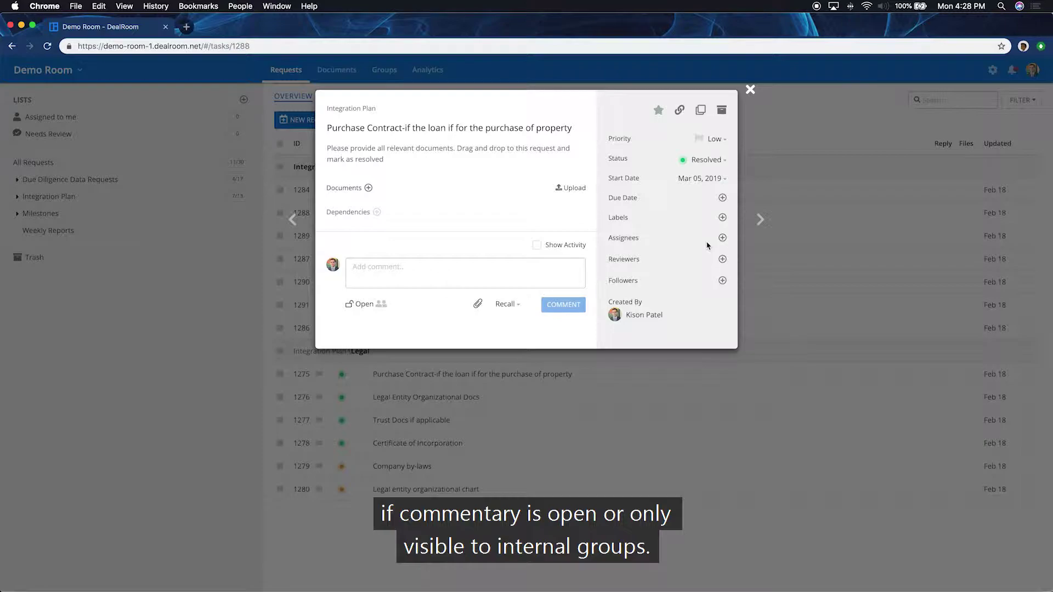
pyautogui.click(361, 304)
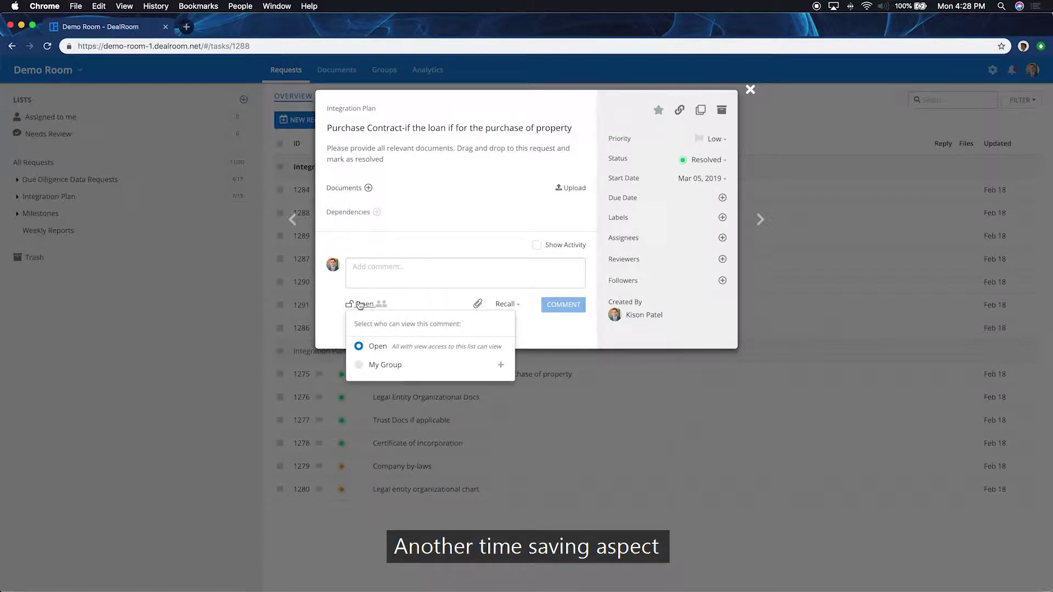
pyautogui.click(537, 325)
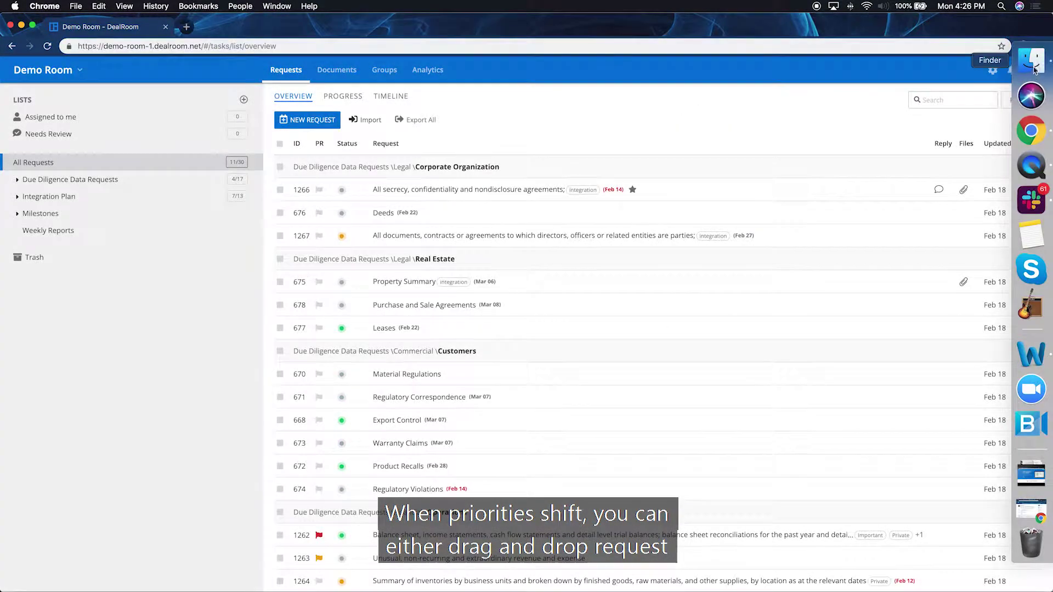
# Drop request_import.xlsx from the Downloads folder onto the Deeds row and confirm the upload.
pyautogui.click(1032, 61)
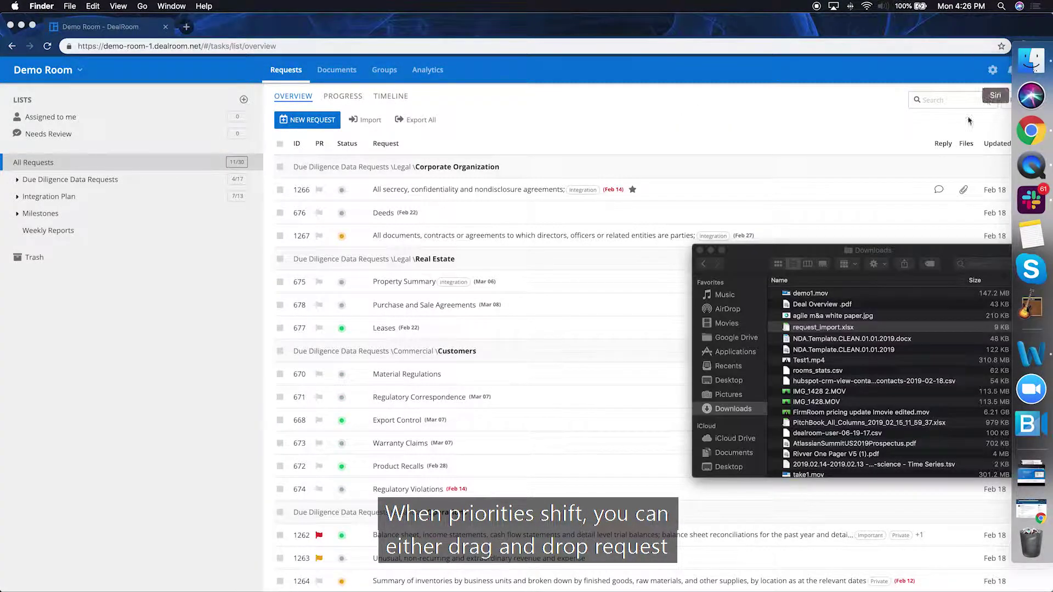
pyautogui.moveTo(823, 328); pyautogui.dragTo(593, 213)
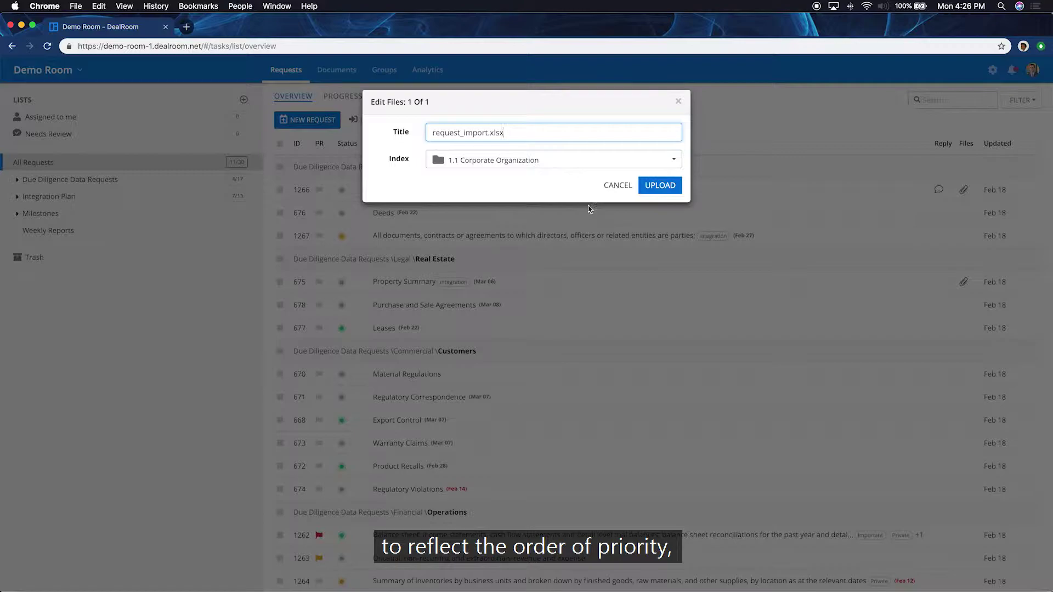
pyautogui.click(664, 185)
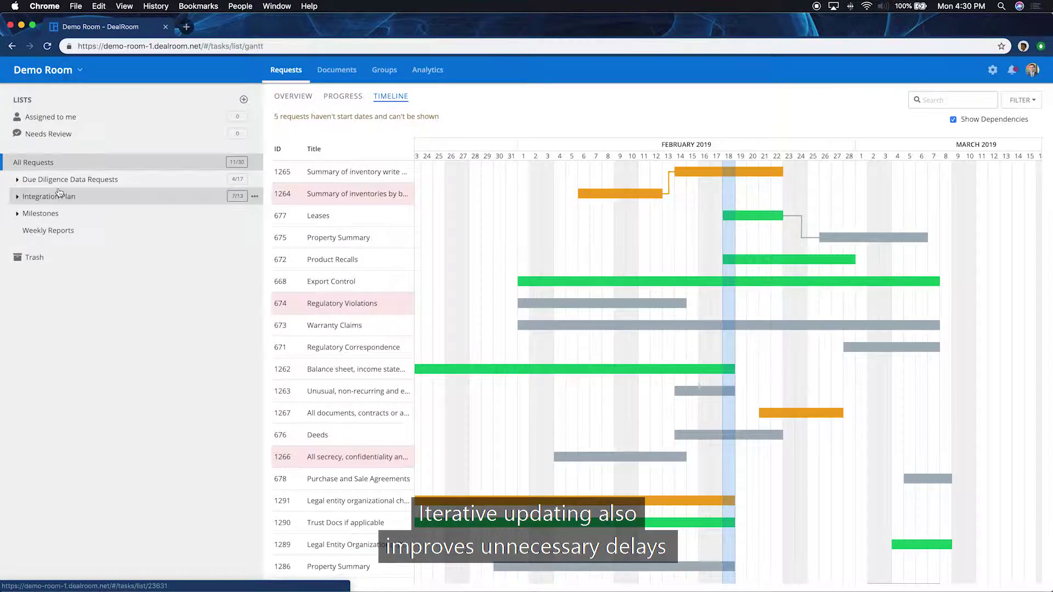
# Filter the Progress view to Integration Plan requests, select them all, check Export, then go to Documents.
pyautogui.click(301, 98)
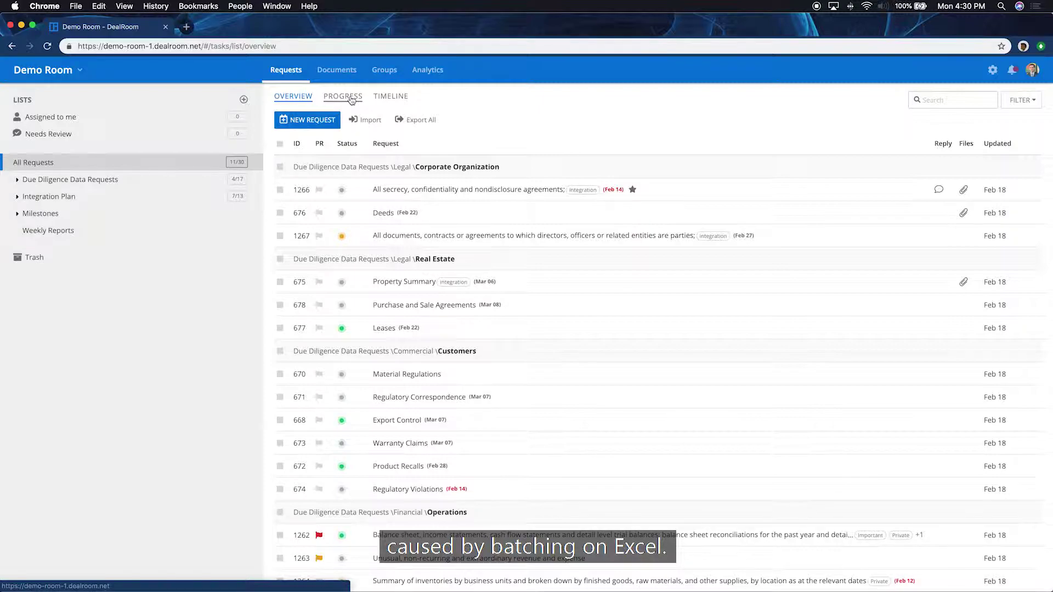
pyautogui.click(344, 97)
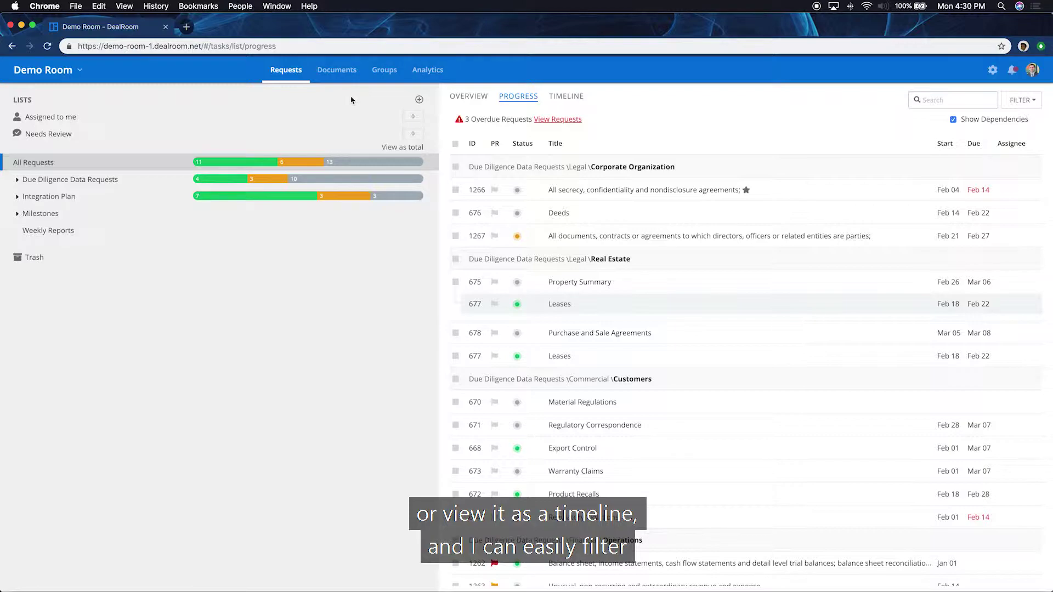
pyautogui.click(339, 198)
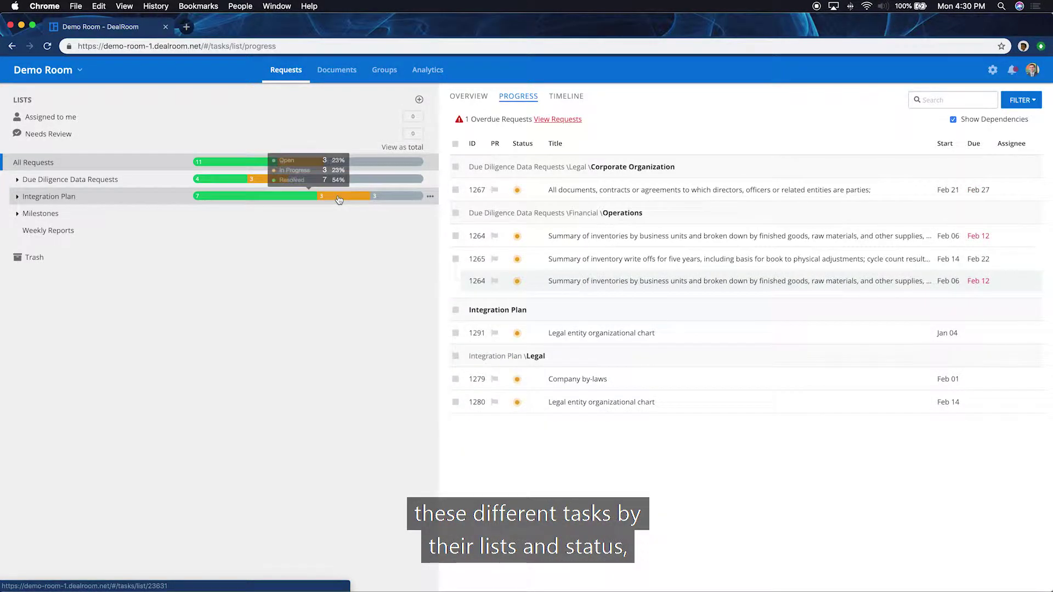
pyautogui.click(456, 145)
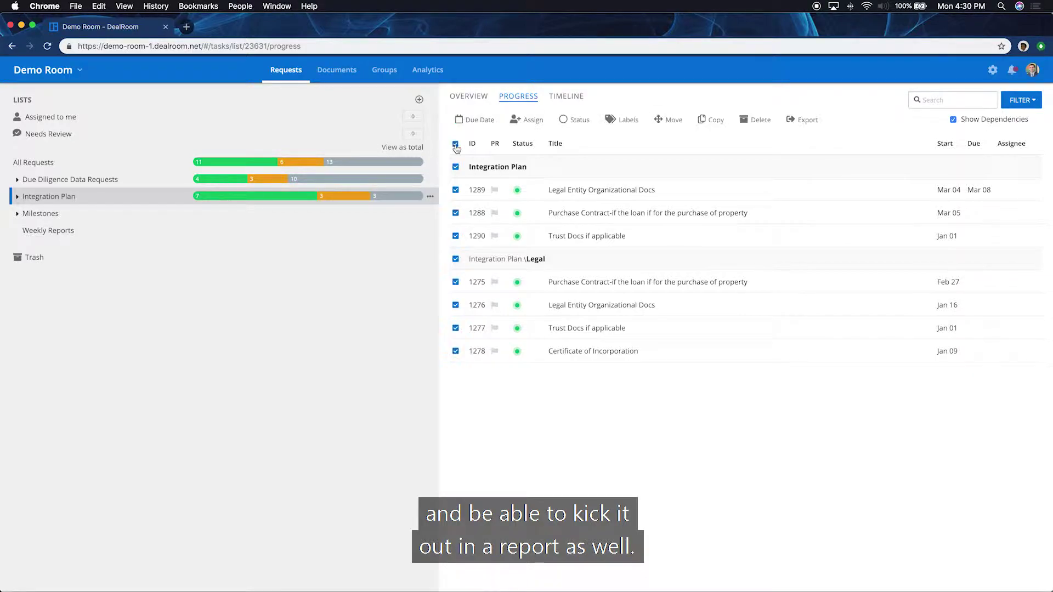
pyautogui.click(802, 119)
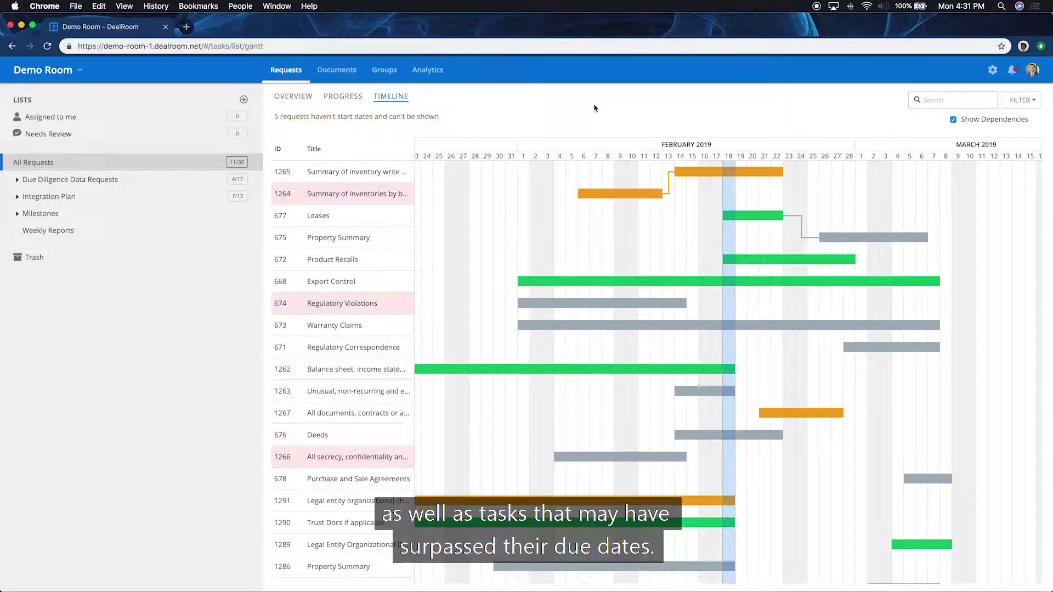
pyautogui.click(336, 70)
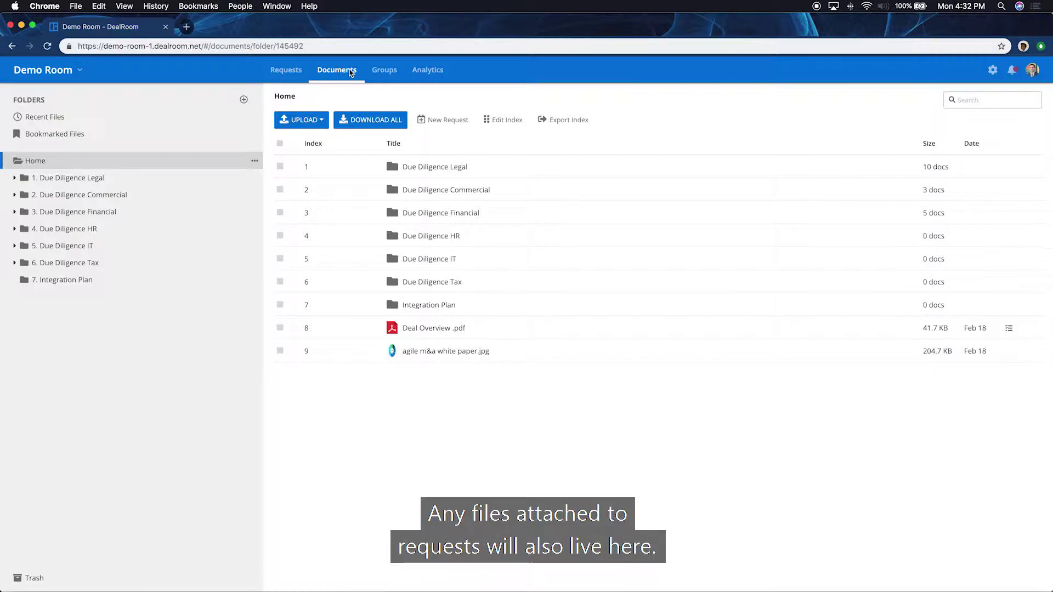
# Open Deal Overview .pdf from Recent Files, scroll to page 2, and add a request for it.
pyautogui.click(45, 117)
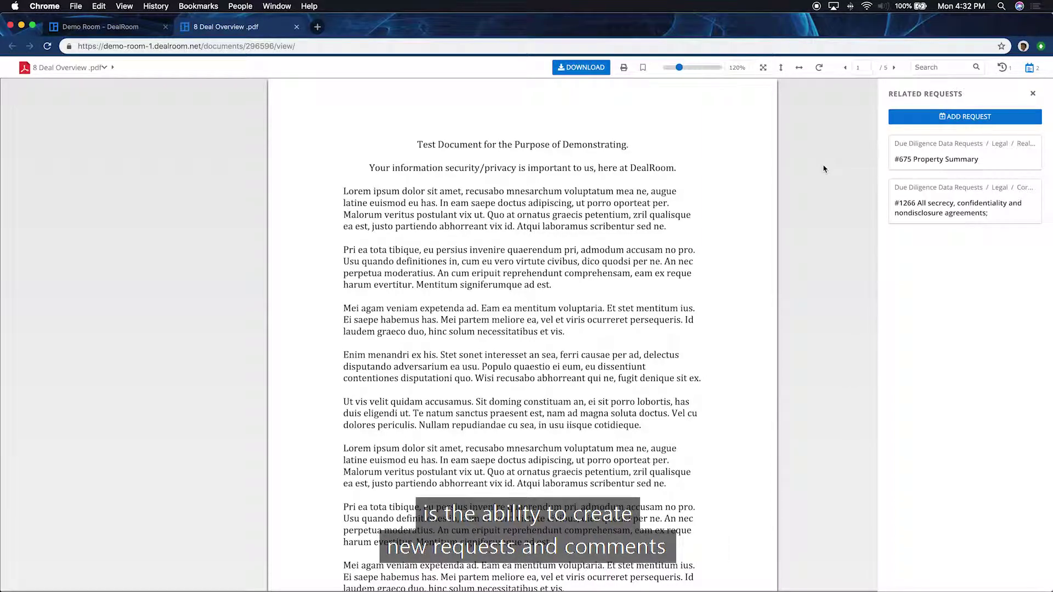
pyautogui.scroll(-10, 683, 253)
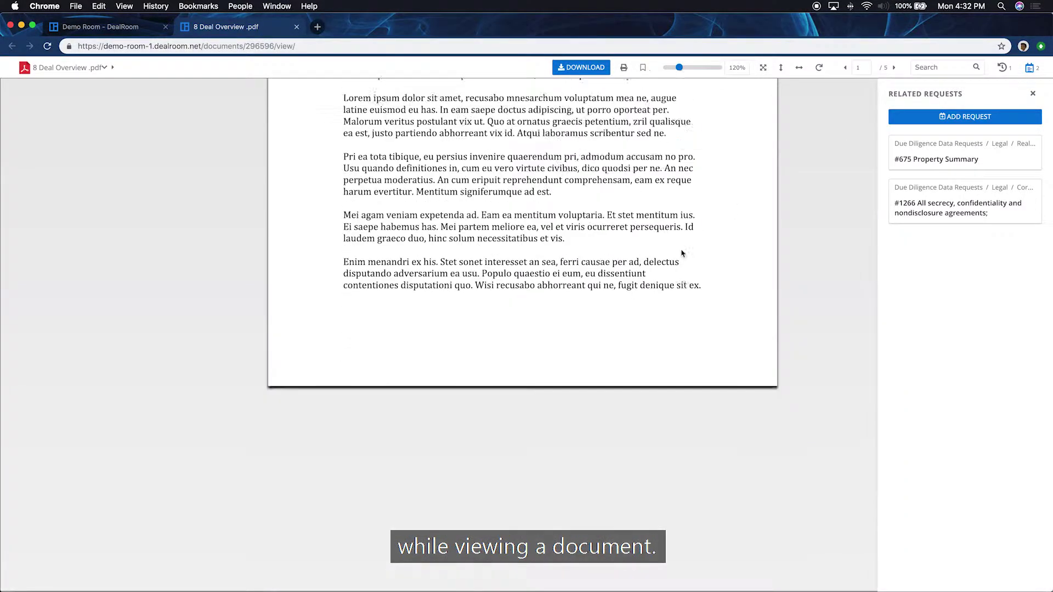
pyautogui.scroll(-5, 683, 253)
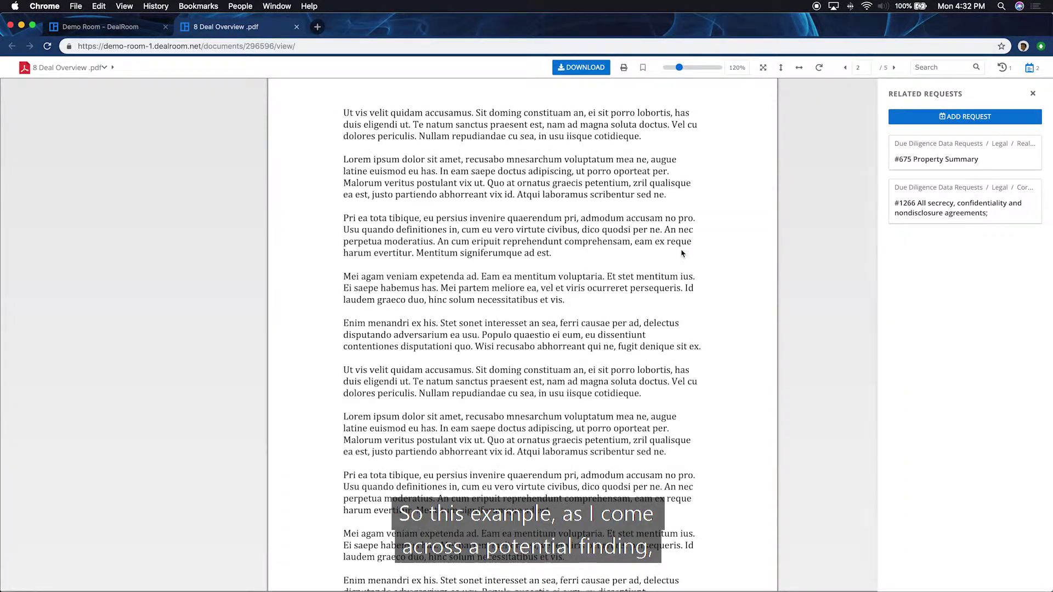
pyautogui.click(933, 122)
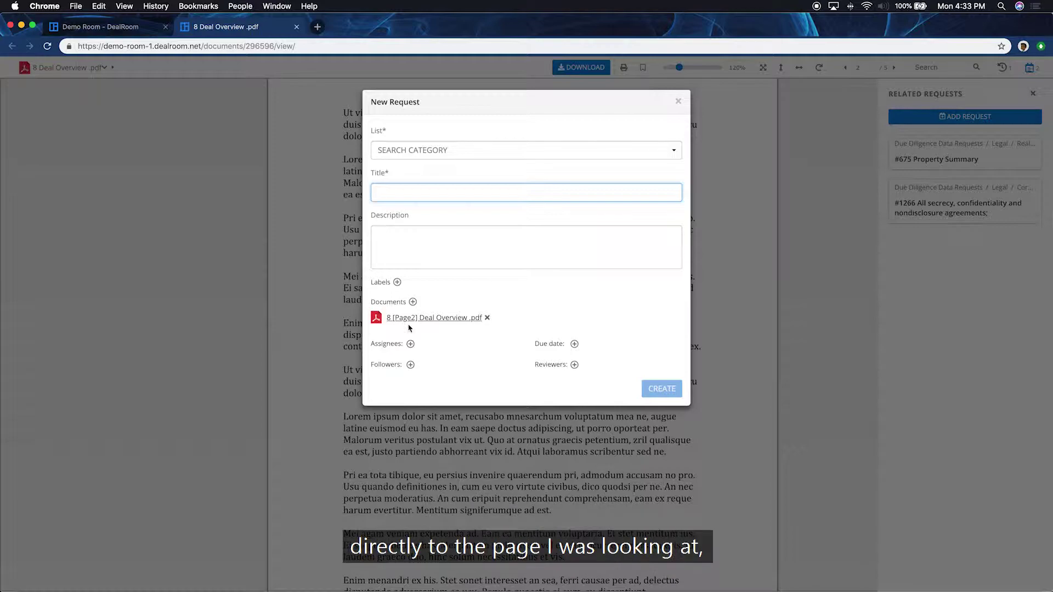
# Assign a team member to the new request, save it, and close the New Request form.
pyautogui.click(412, 346)
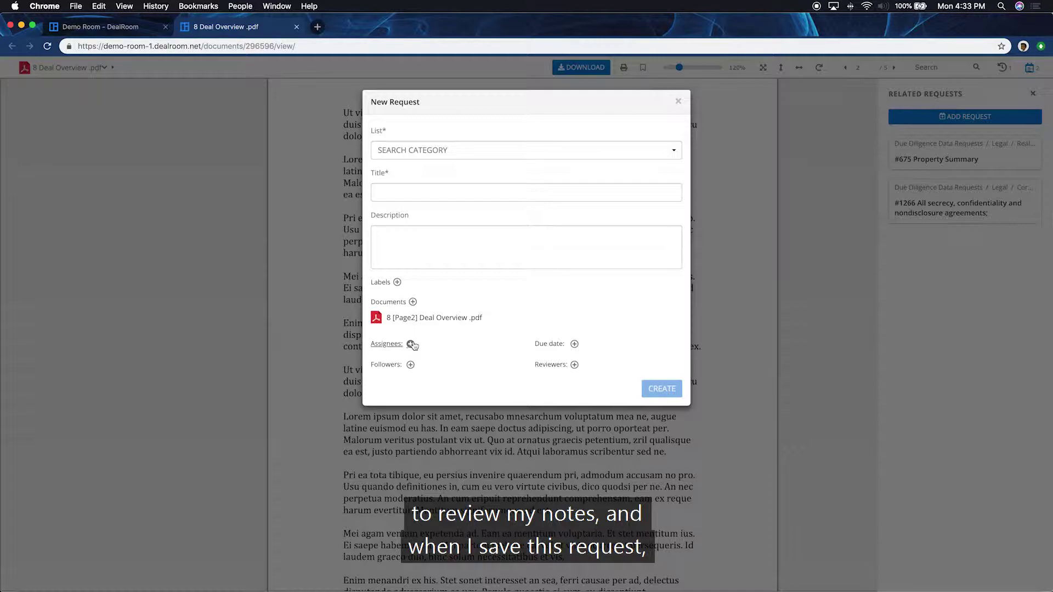
pyautogui.click(411, 344)
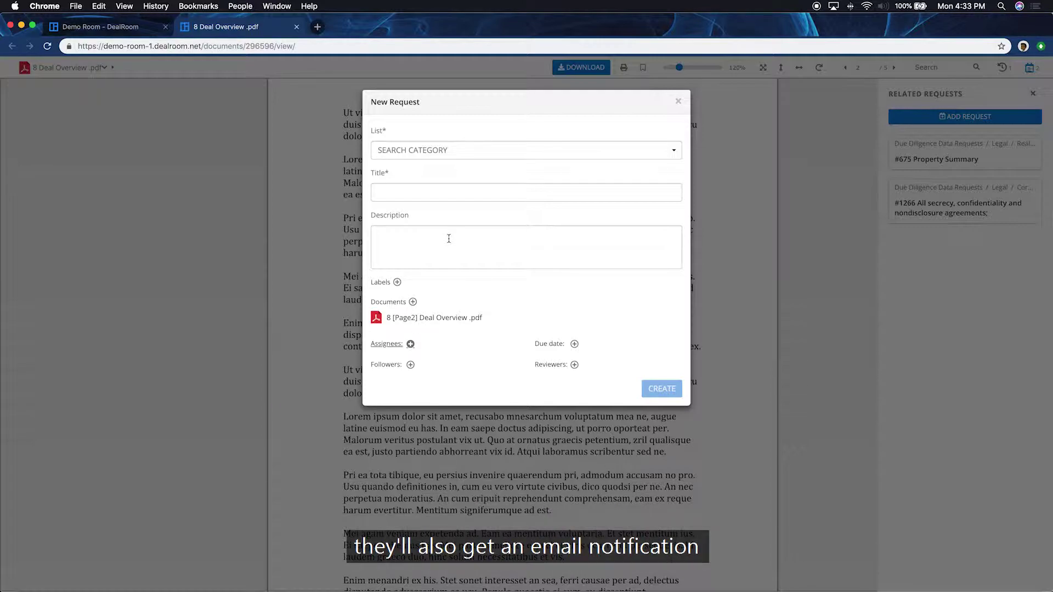
pyautogui.click(420, 260)
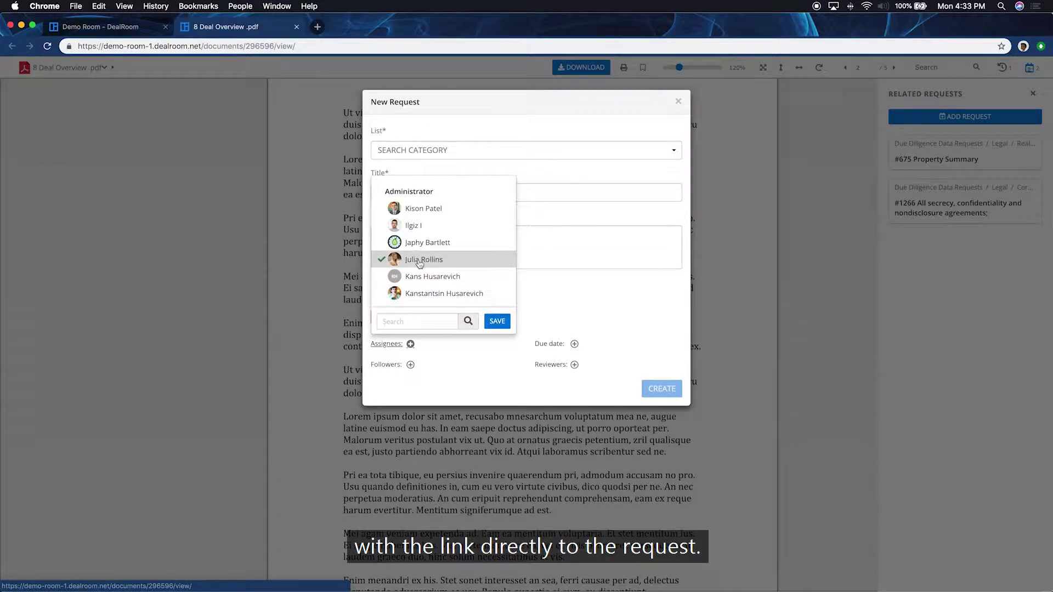
pyautogui.click(497, 320)
pyautogui.click(679, 101)
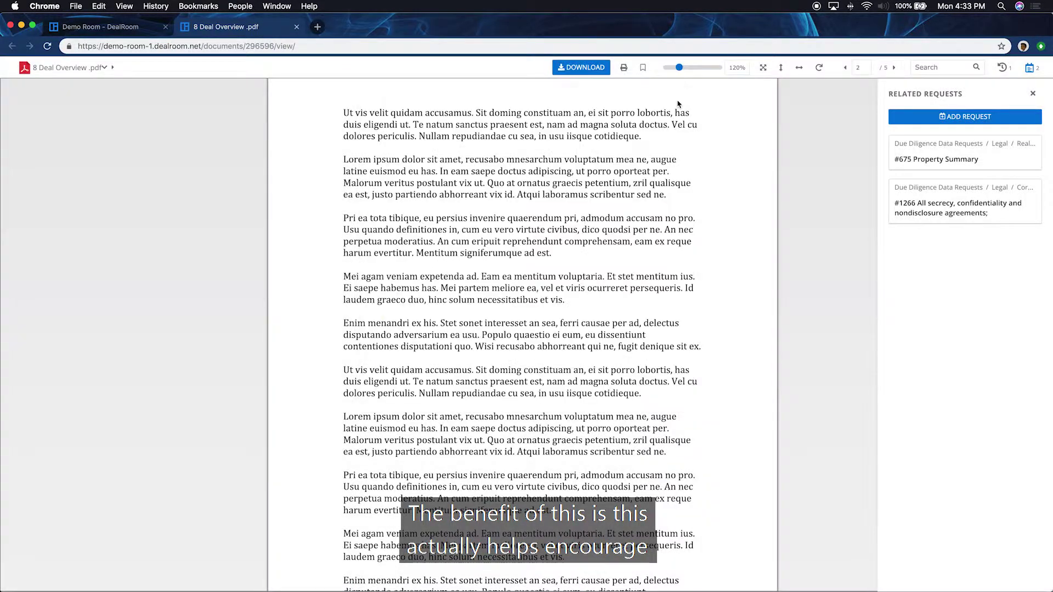
# View request #1266 from Deal Overview .pdf's Related Requests panel.
pyautogui.click(925, 212)
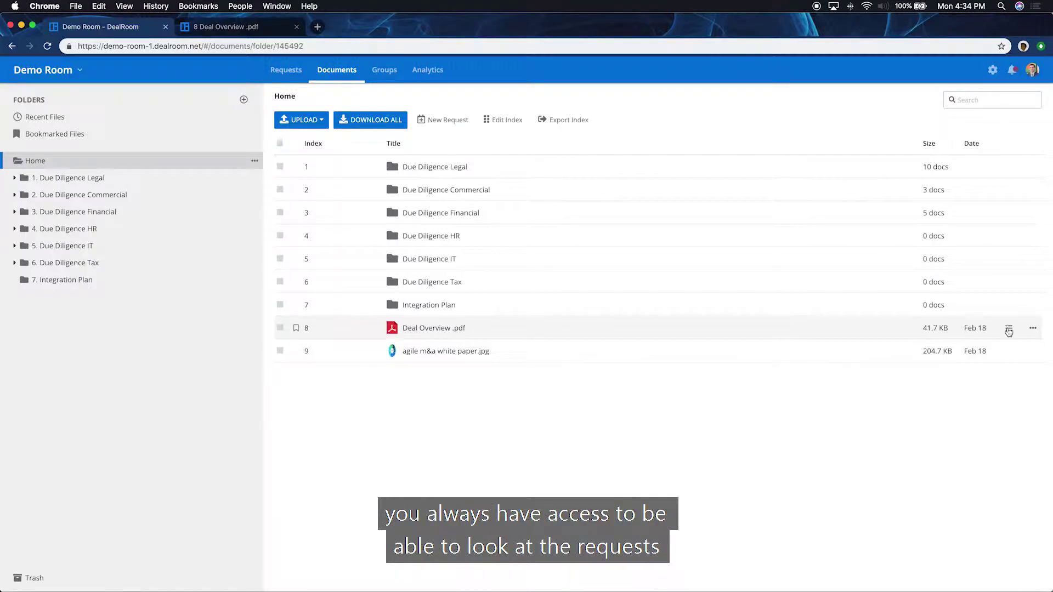
pyautogui.click(1009, 331)
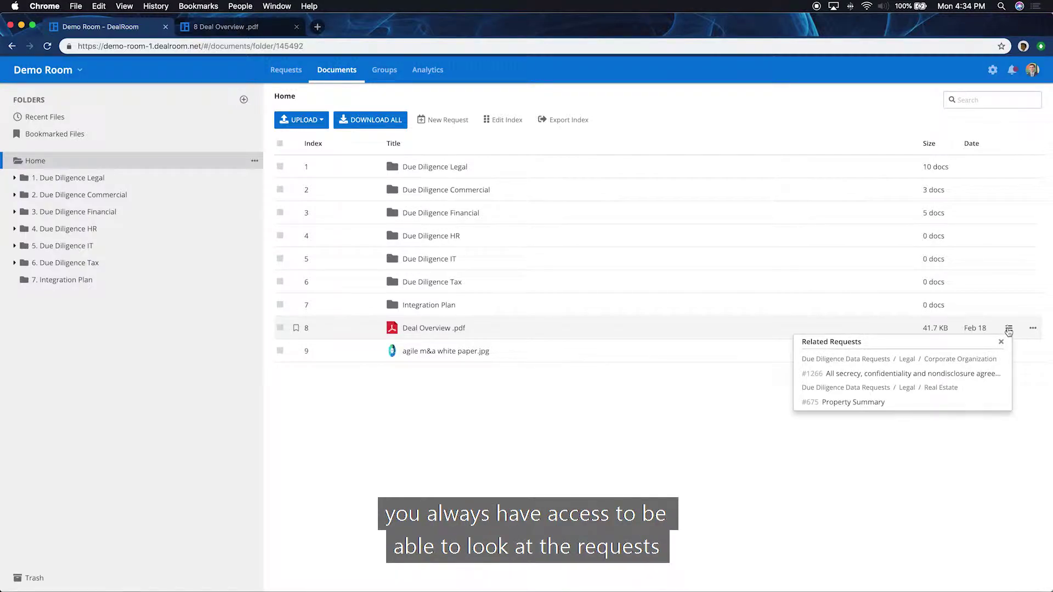
pyautogui.click(868, 380)
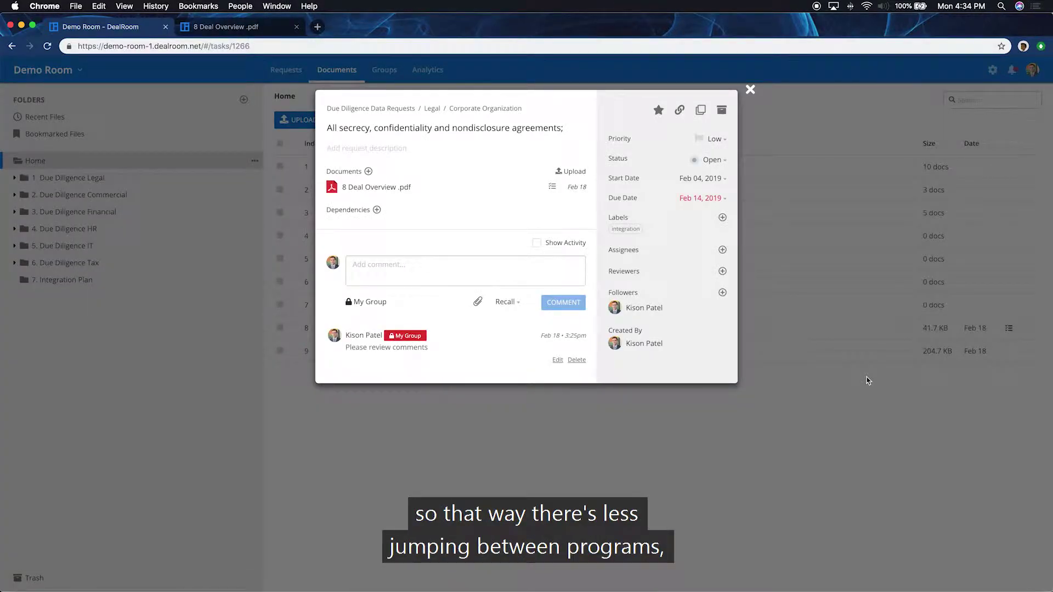
pyautogui.click(750, 90)
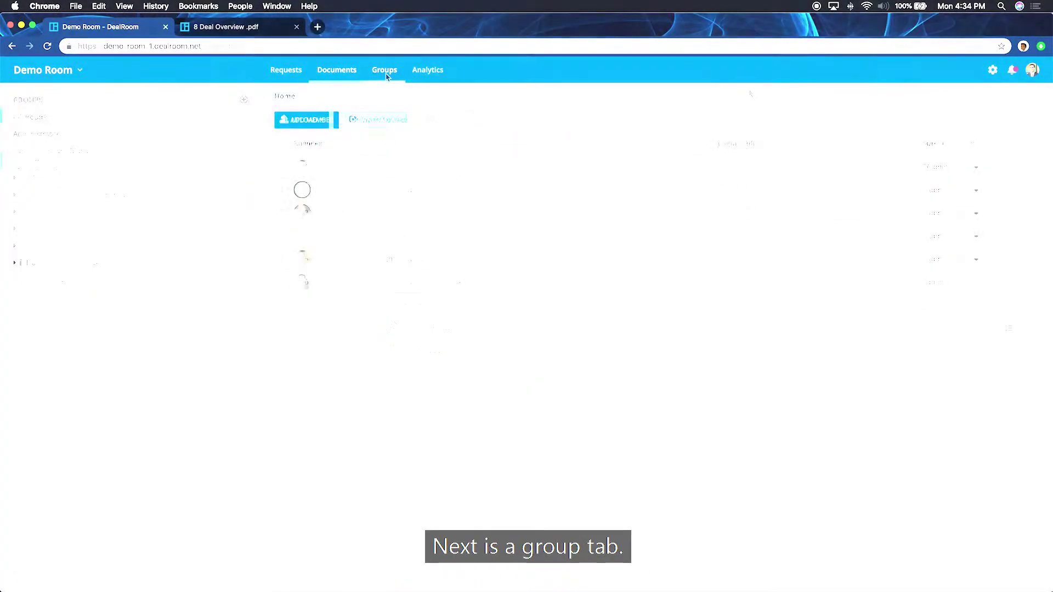
# Go to Groups, select Target Company Management, and show its File Permissions.
pyautogui.click(384, 70)
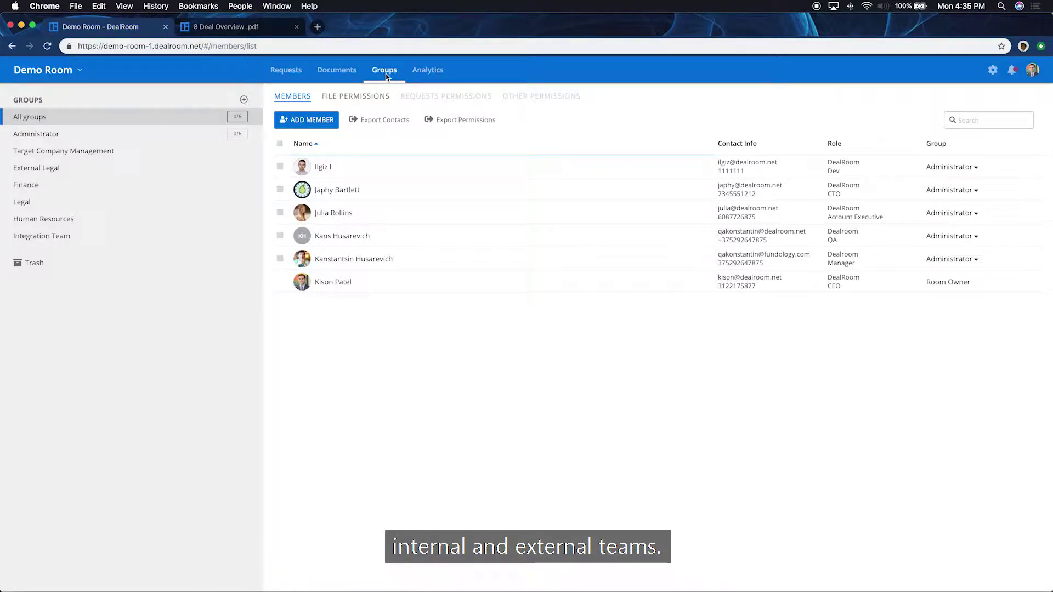
pyautogui.click(35, 152)
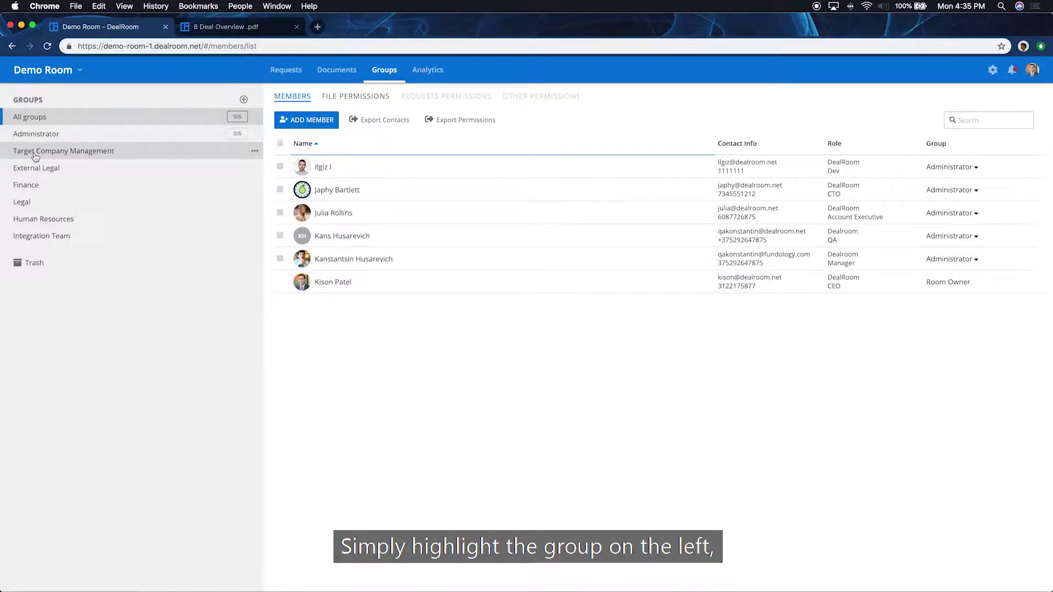
pyautogui.click(372, 99)
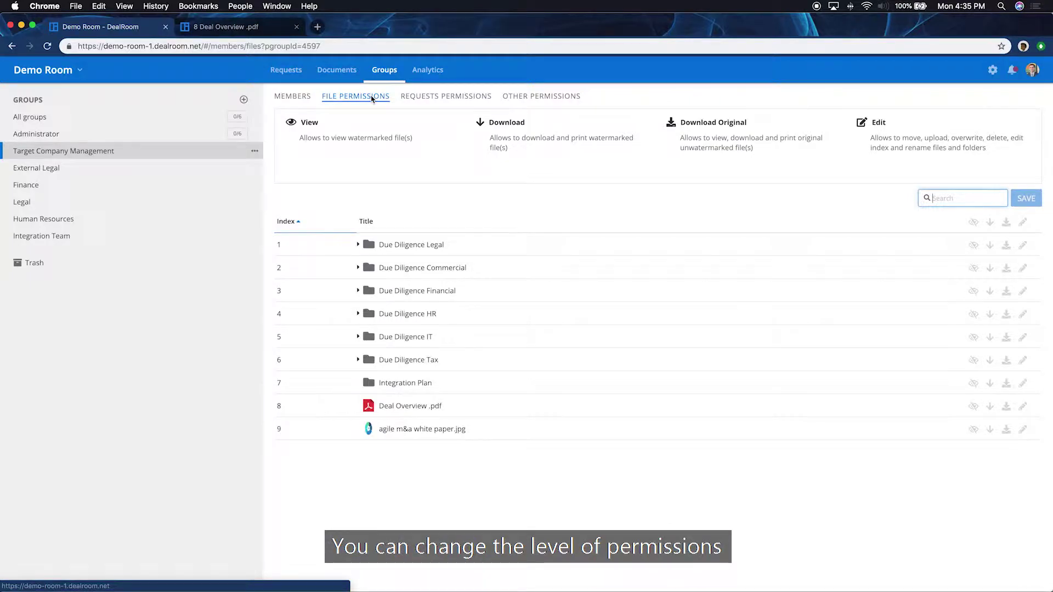
# Grant view and download on all files except Deal Overview .pdf, save, and show Requests Permissions.
pyautogui.click(990, 223)
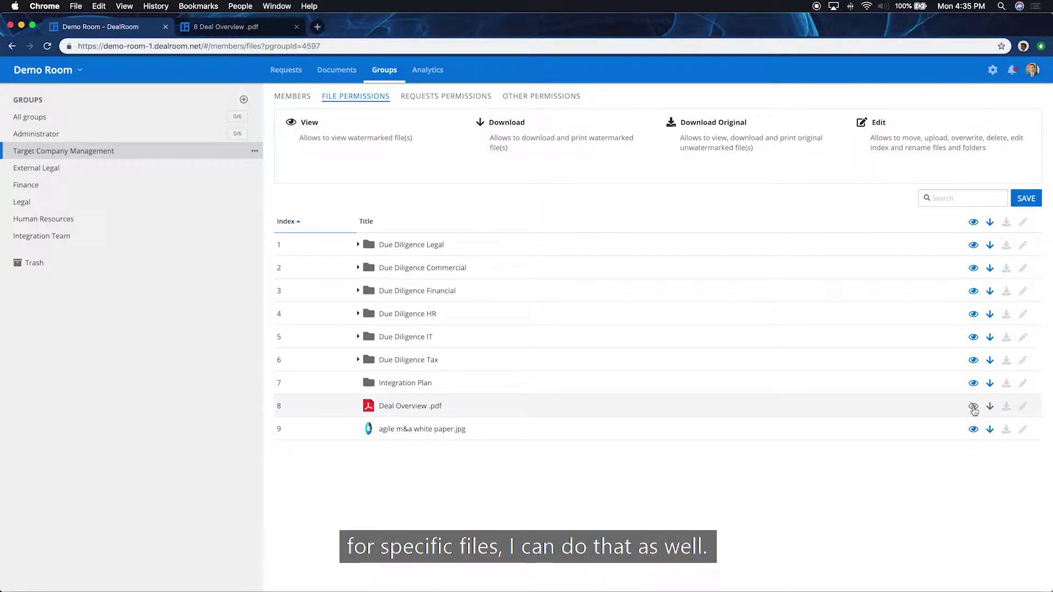
pyautogui.click(973, 407)
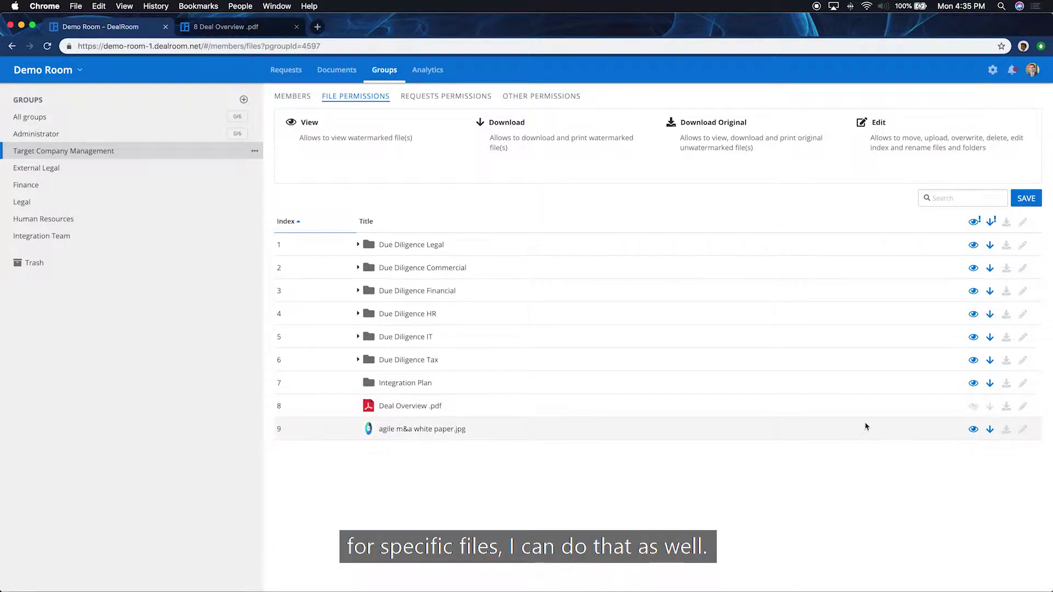
pyautogui.click(1026, 199)
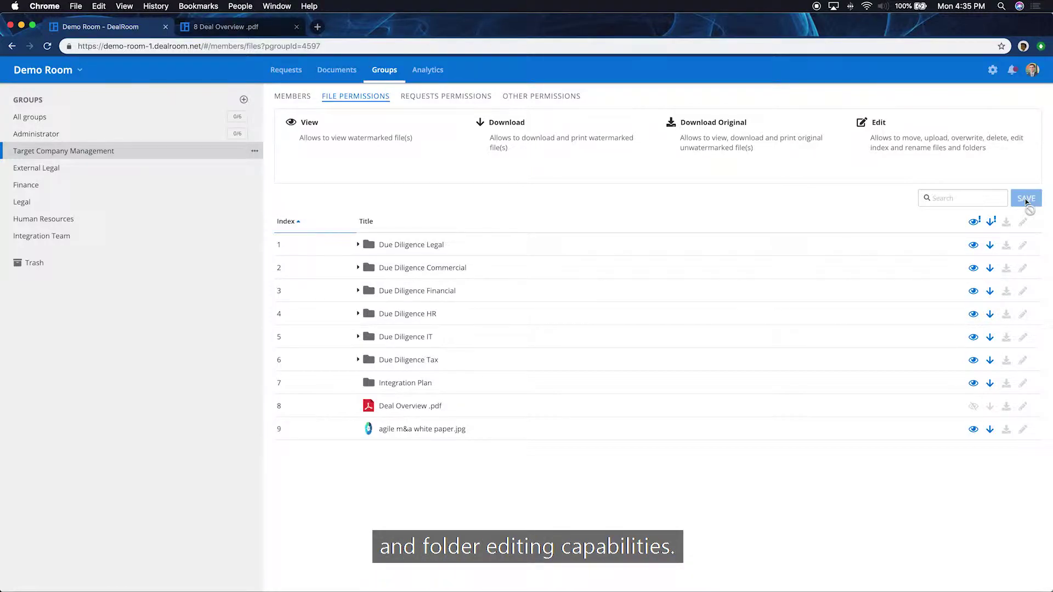
pyautogui.click(463, 97)
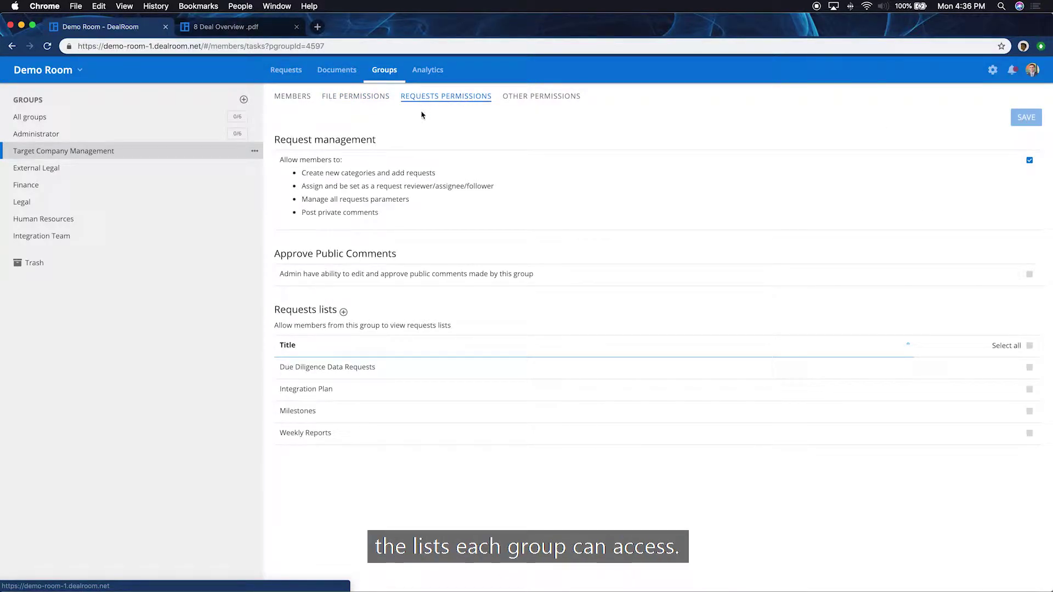
# Start and cancel adding a member to Target Company Management, then view Analytics.
pyautogui.click(256, 152)
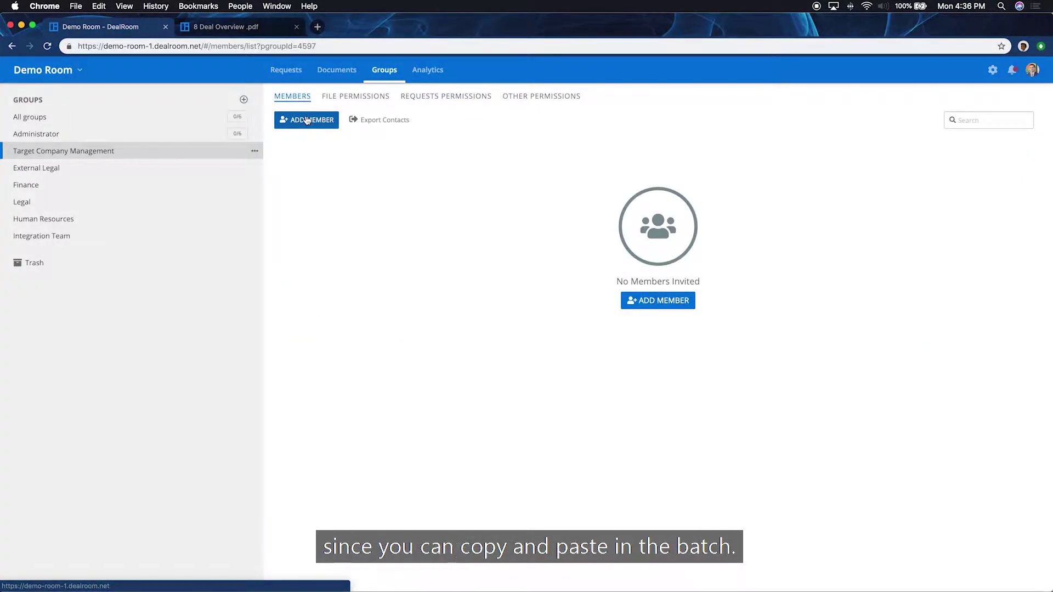
pyautogui.click(308, 121)
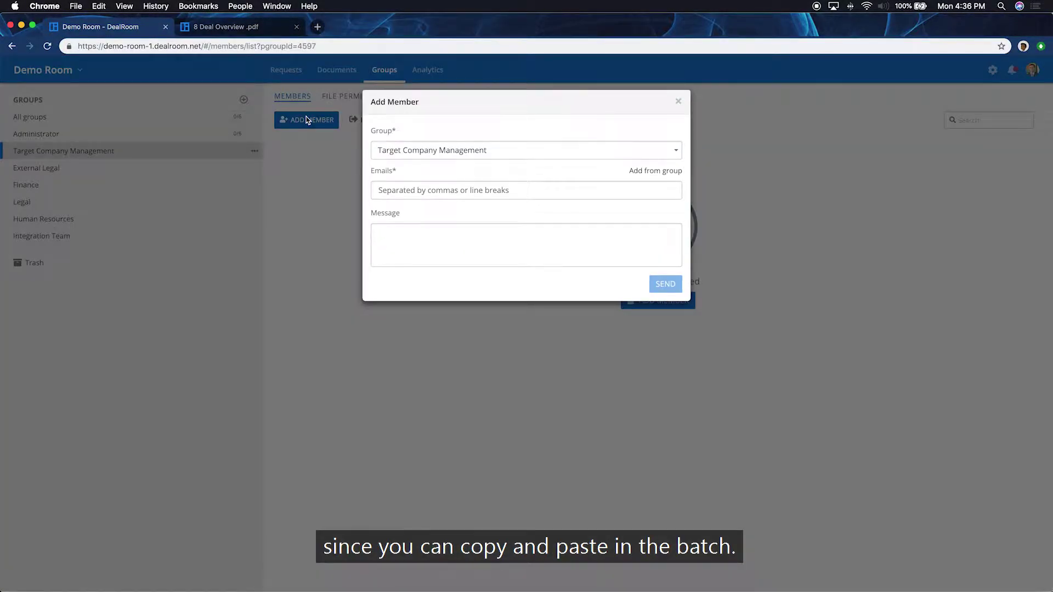
pyautogui.click(679, 101)
pyautogui.click(433, 69)
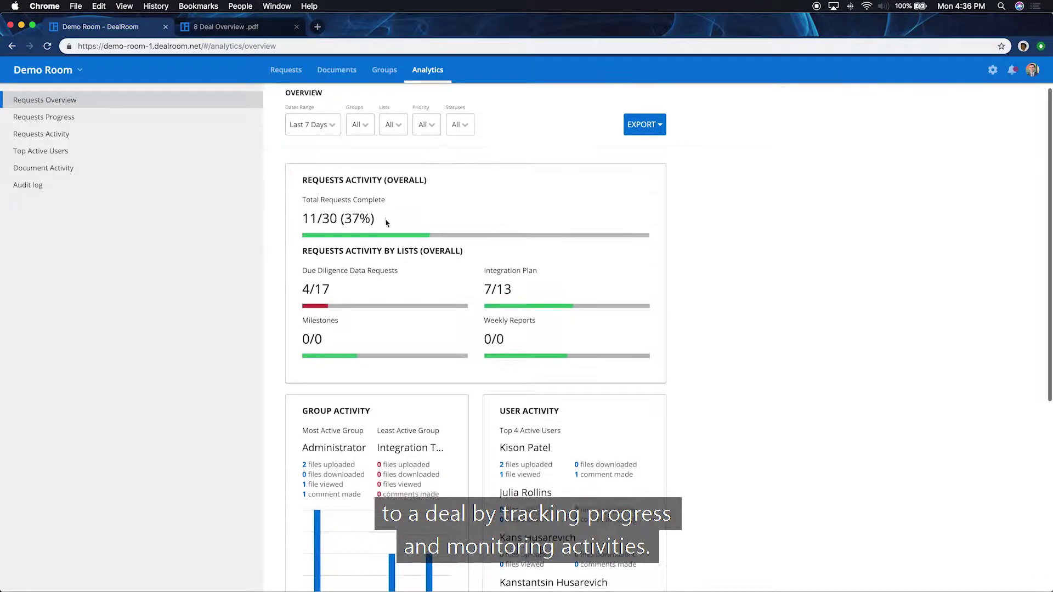
# Scroll down through the Requests Overview analytics page to review its charts.
pyautogui.scroll(-3, 385, 220)
pyautogui.scroll(-2, 385, 220)
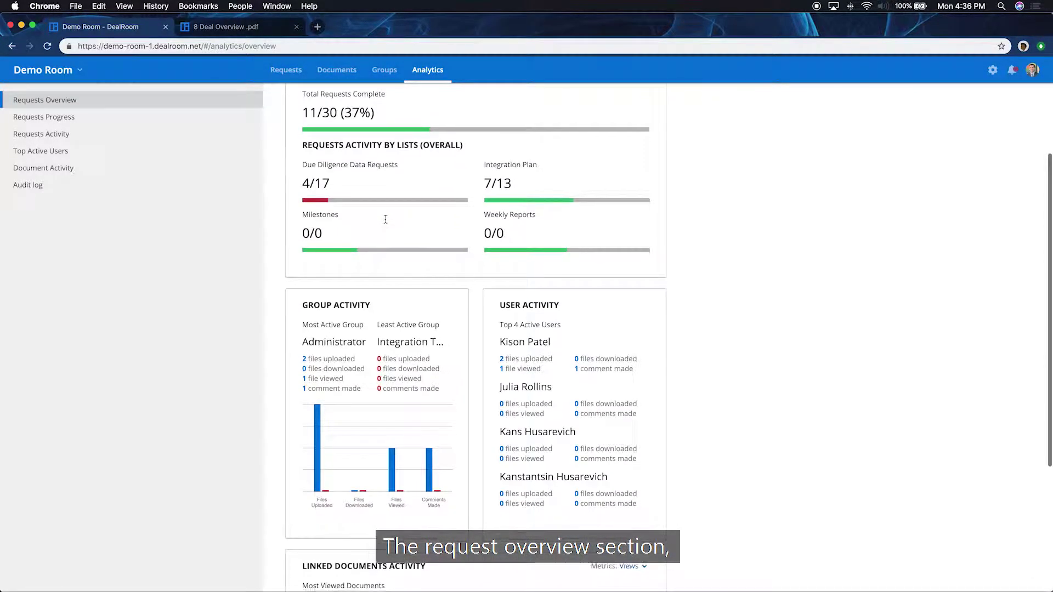
pyautogui.scroll(-1, 386, 222)
pyautogui.scroll(-2, 386, 222)
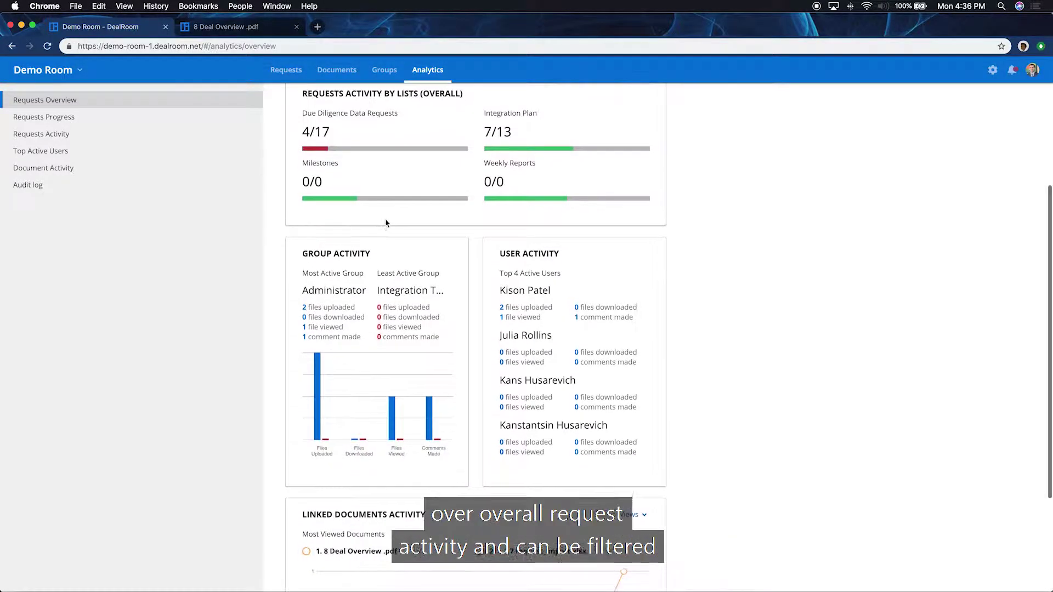
pyautogui.scroll(-3, 386, 223)
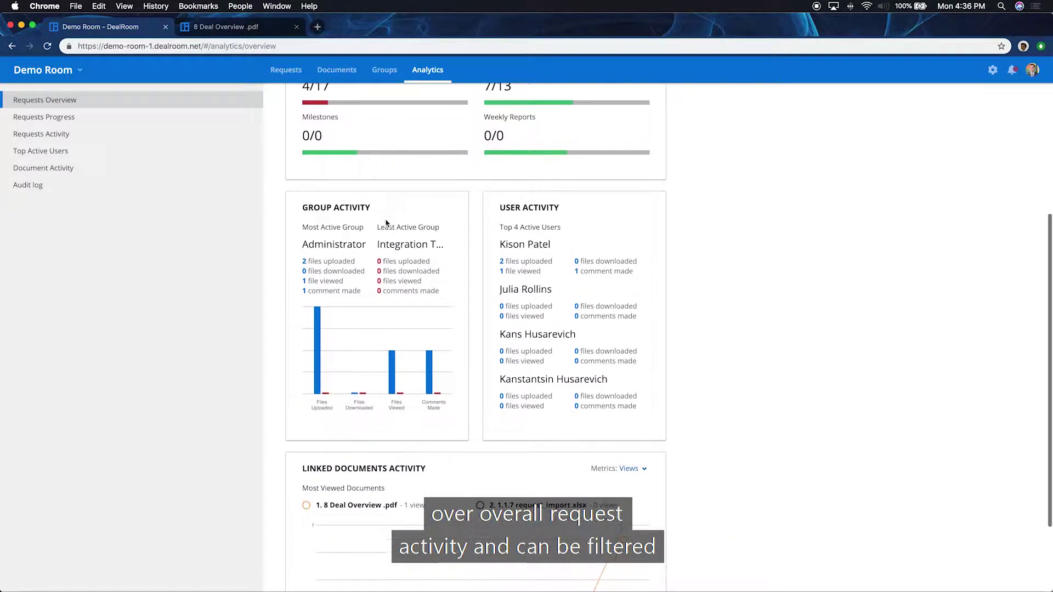
pyautogui.scroll(-2, 387, 223)
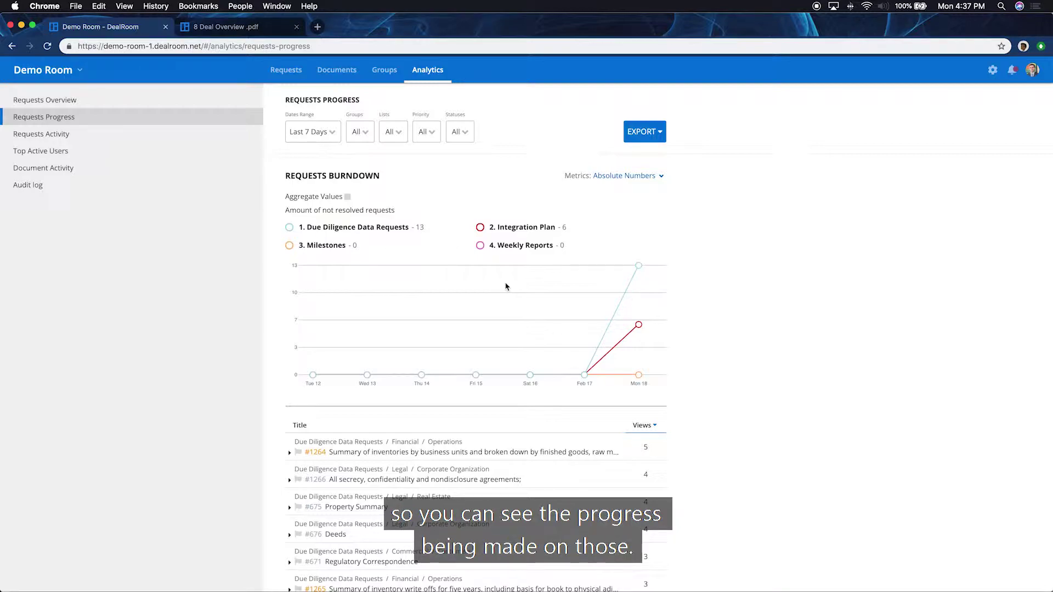
# Review the Requests Progress burndown table, then switch to the Requests Activity analytics.
pyautogui.scroll(-3, 506, 286)
pyautogui.scroll(-2, 506, 286)
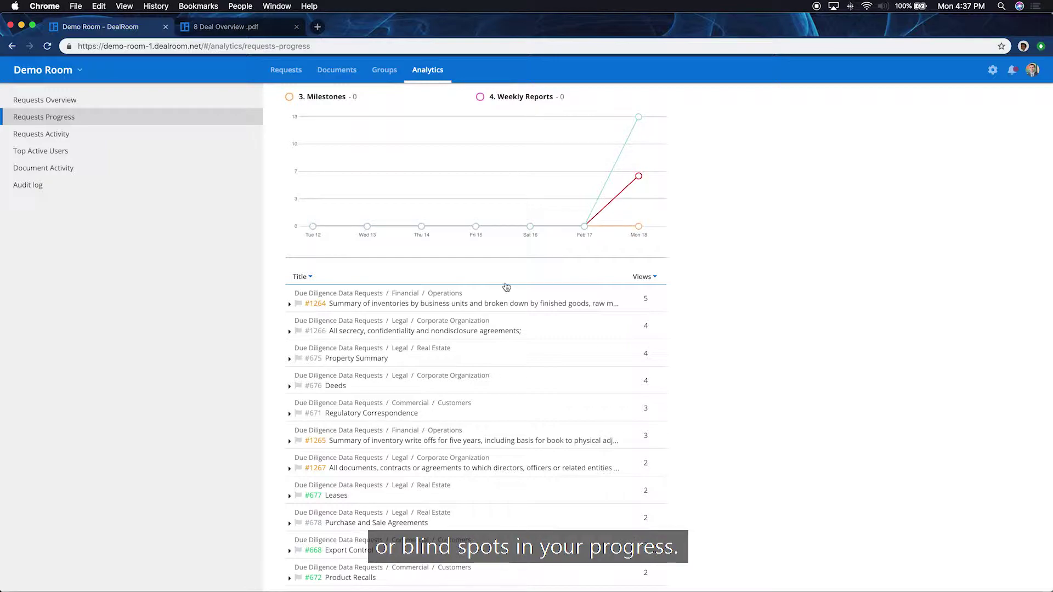
pyautogui.click(100, 134)
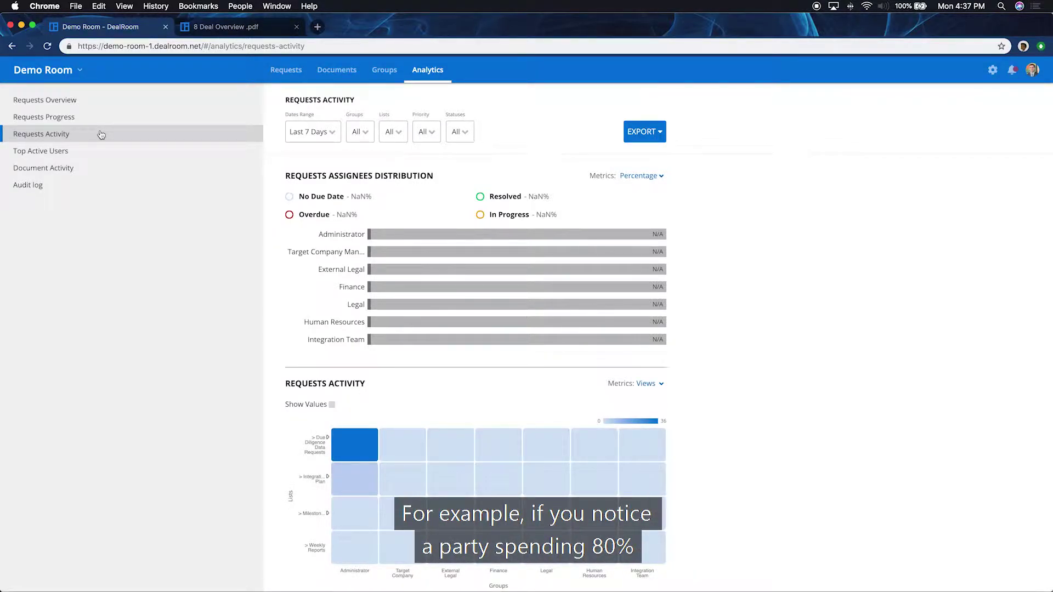
# Review Requests Activity and Document Activity, then open the 02-18-2019 room Audit log.
pyautogui.scroll(-2, 467, 285)
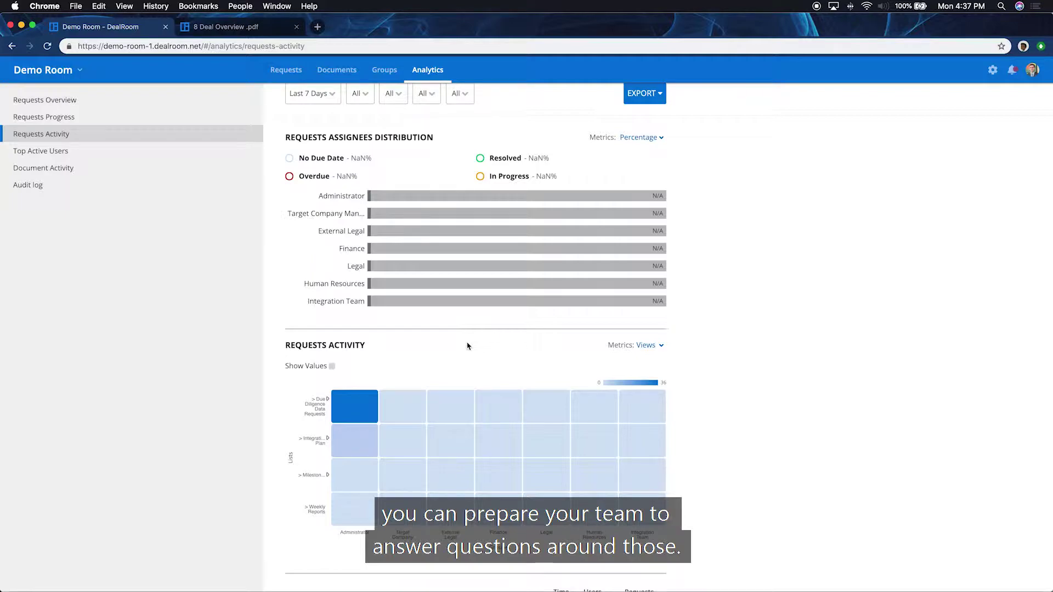
pyautogui.scroll(-5, 467, 346)
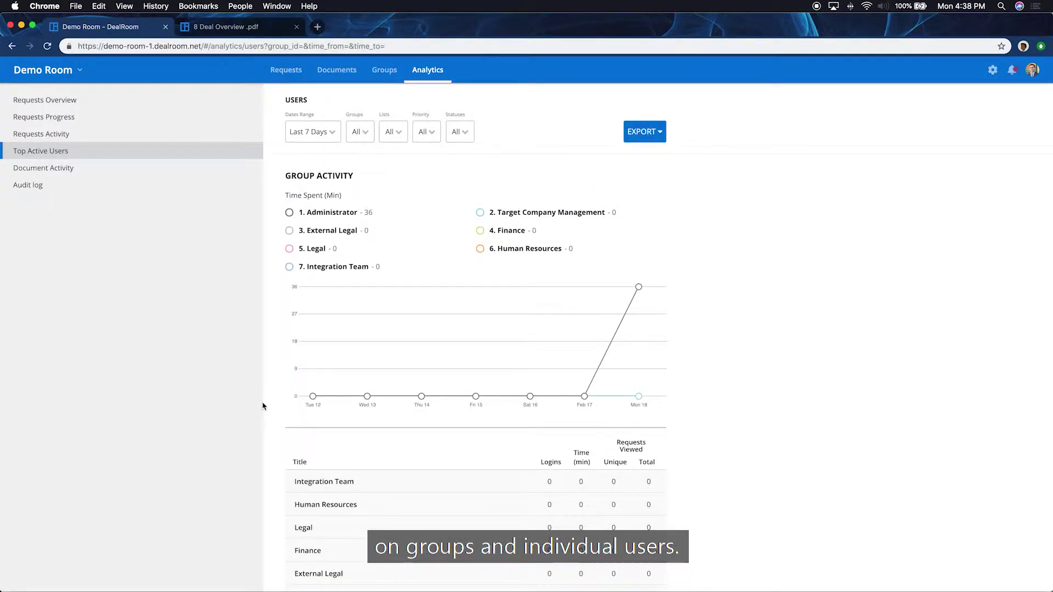
pyautogui.click(96, 168)
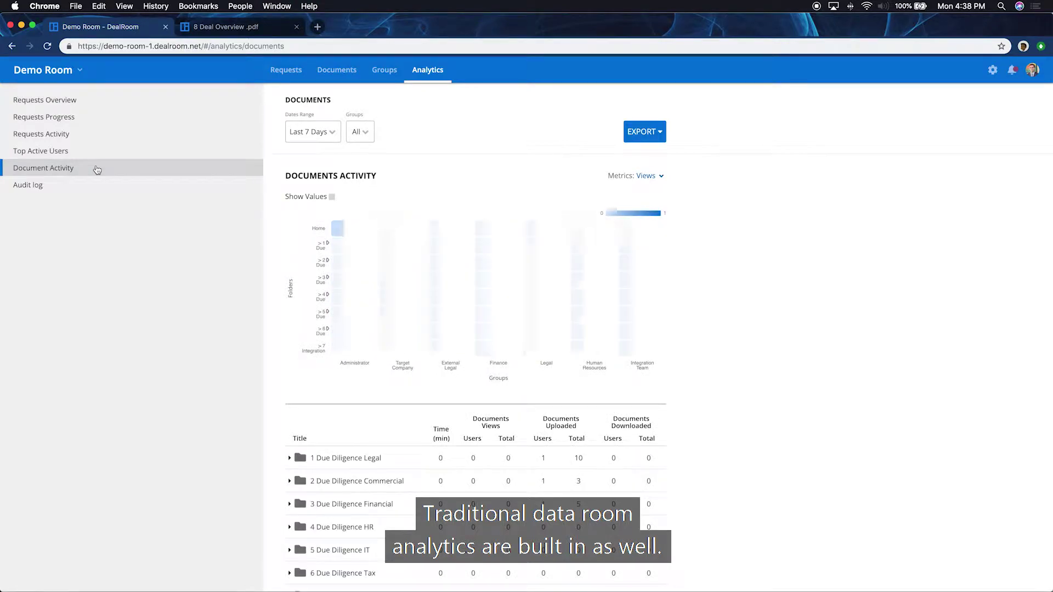
pyautogui.click(85, 187)
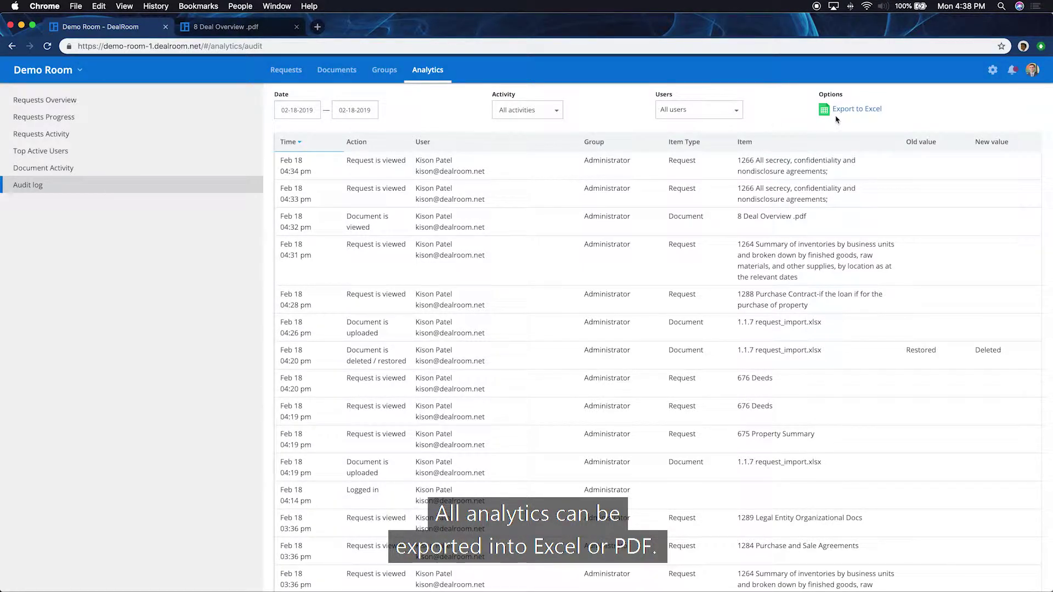
# Show Email Notifications settings: daily digest at 11 AM, timezone America/Chicago.
pyautogui.click(993, 69)
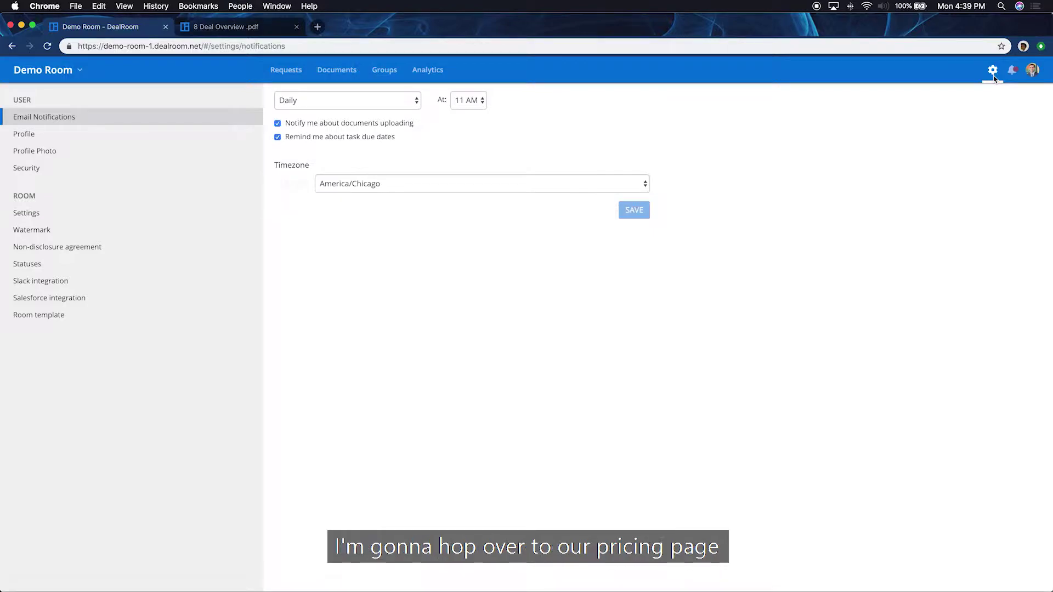
# Load dealroom.net/pricing showing Standard $500 through Enterprise $5,000 monthly plans.
pyautogui.press('Return')
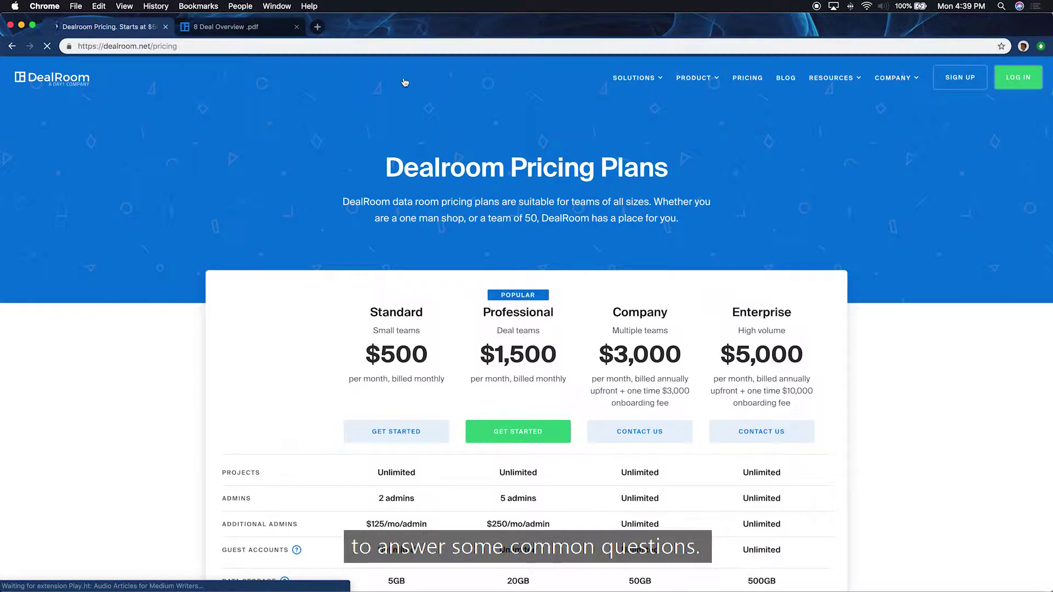